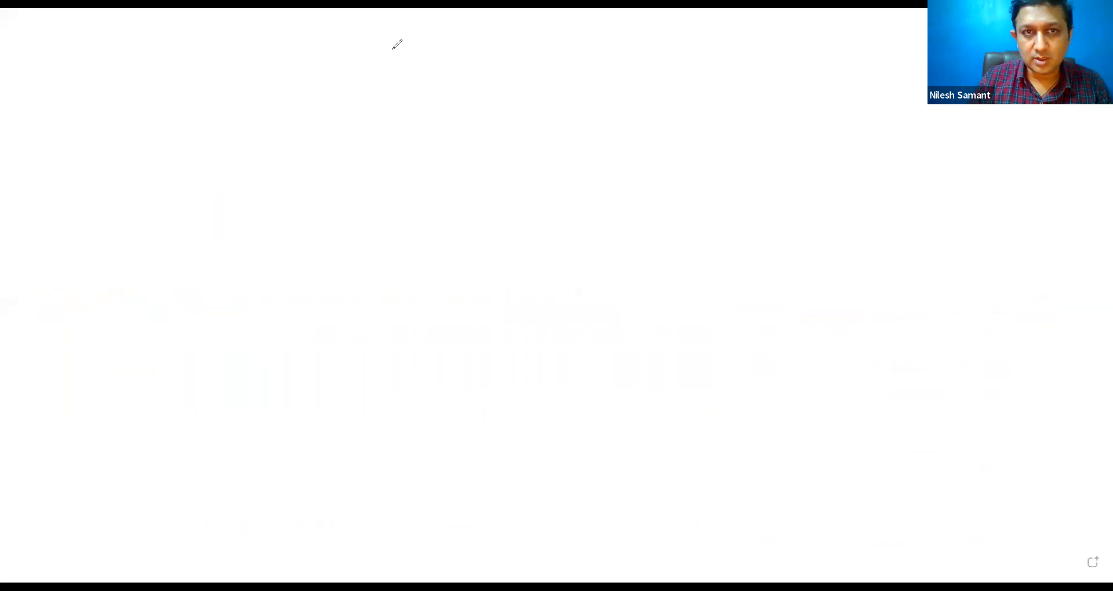
Title the blank whiteboard "ORB" and draw a red and a blue rising freehand line side by side beneath the title.
left_click(84, 84)
type("ORB")
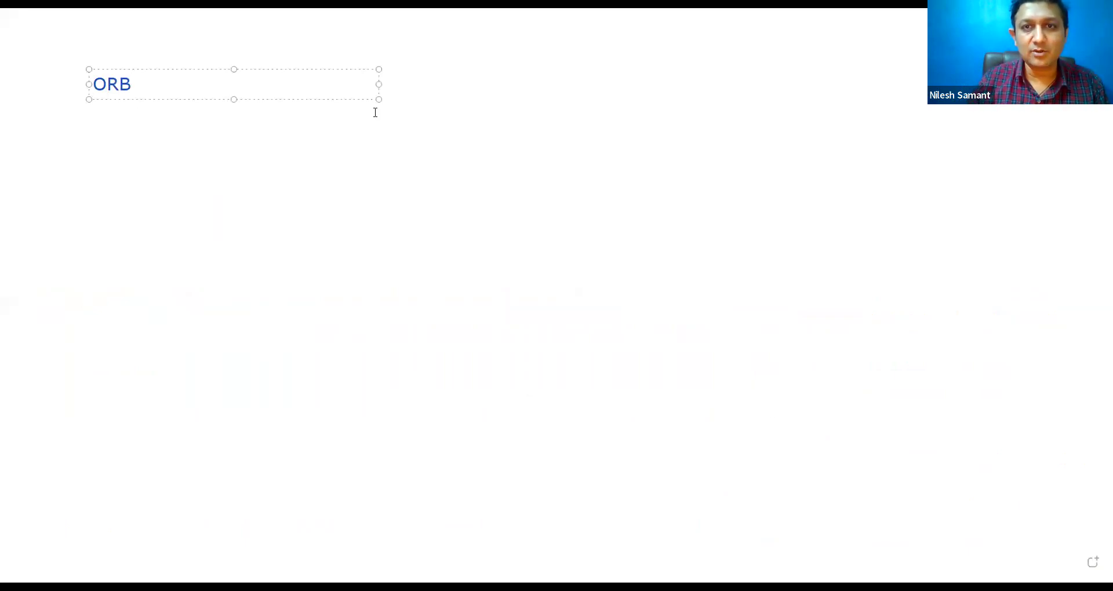
mouse_move(70, 277)
left_mouse_down()
mouse_move(181, 179)
mouse_move(210, 126)
left_mouse_up()
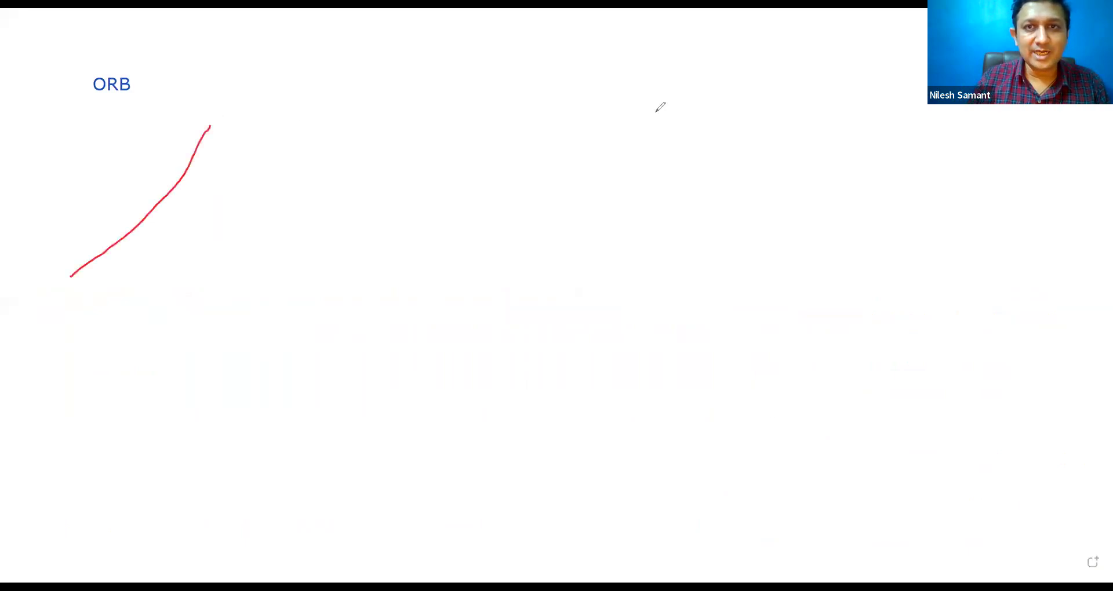
left_click_drag(54, 242, 193, 105)
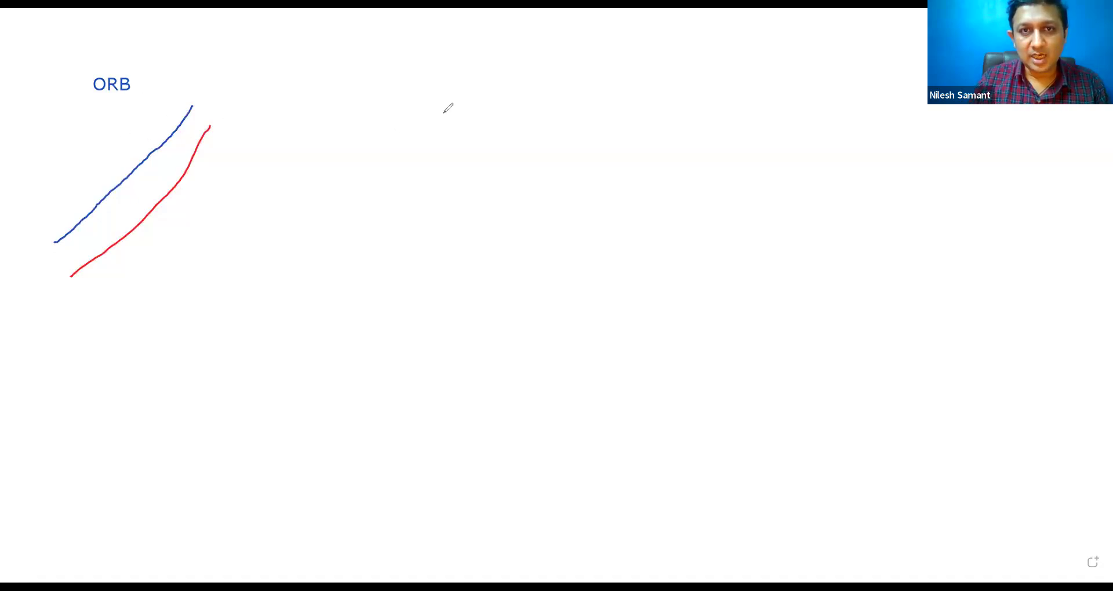
Draw a filled green vertical candle standing on a long green horizontal line in the lower part of the whiteboard.
mouse_move(408, 379)
left_mouse_down()
mouse_move(456, 395)
mouse_move(437, 427)
left_mouse_up()
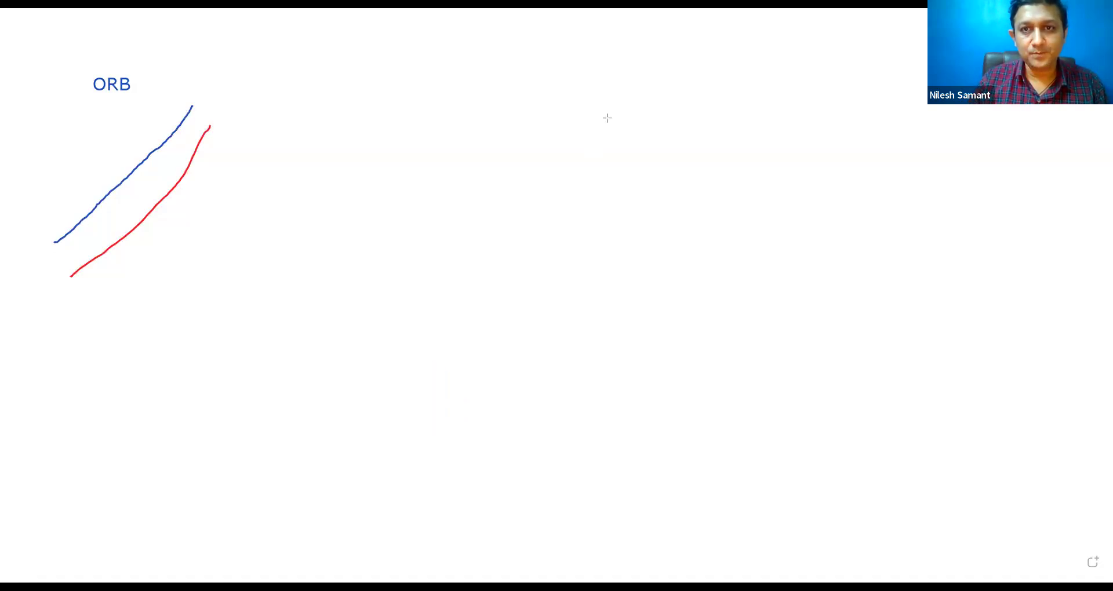
left_click_drag(380, 368, 373, 460)
left_click_drag(374, 349, 389, 379)
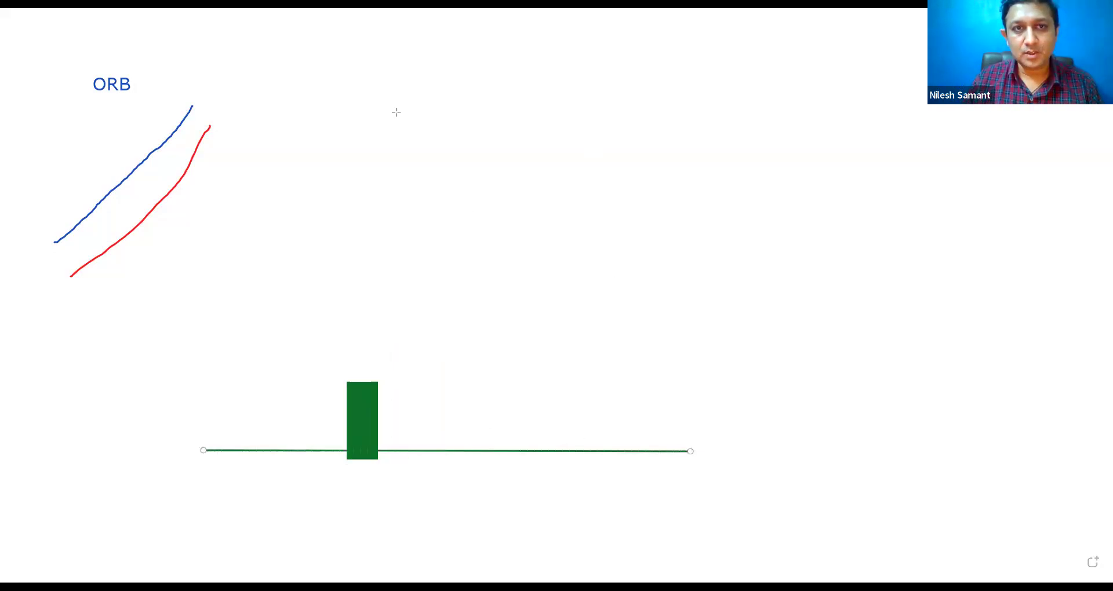
Mark the candle's top with an arrow and a dash labelled "E", and its bottom with a dash labelled "S".
left_click_drag(381, 472, 399, 472)
mouse_move(383, 382)
left_mouse_down()
mouse_move(400, 363)
mouse_move(404, 376)
mouse_move(389, 361)
left_mouse_up()
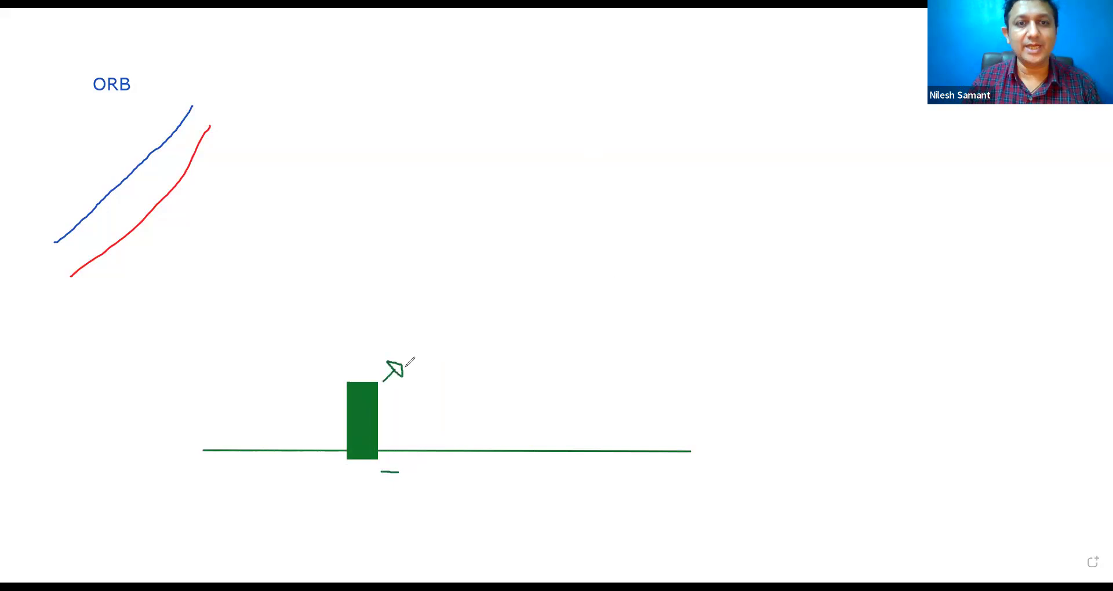
left_click_drag(415, 378, 427, 377)
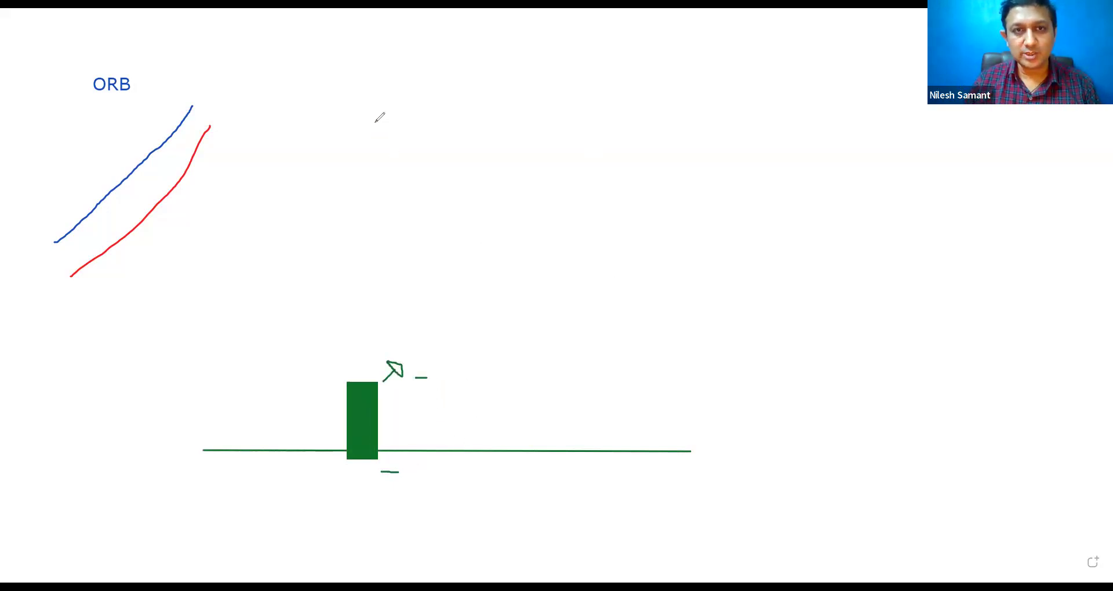
left_click(437, 372)
type("E")
left_click(421, 471)
type("S")
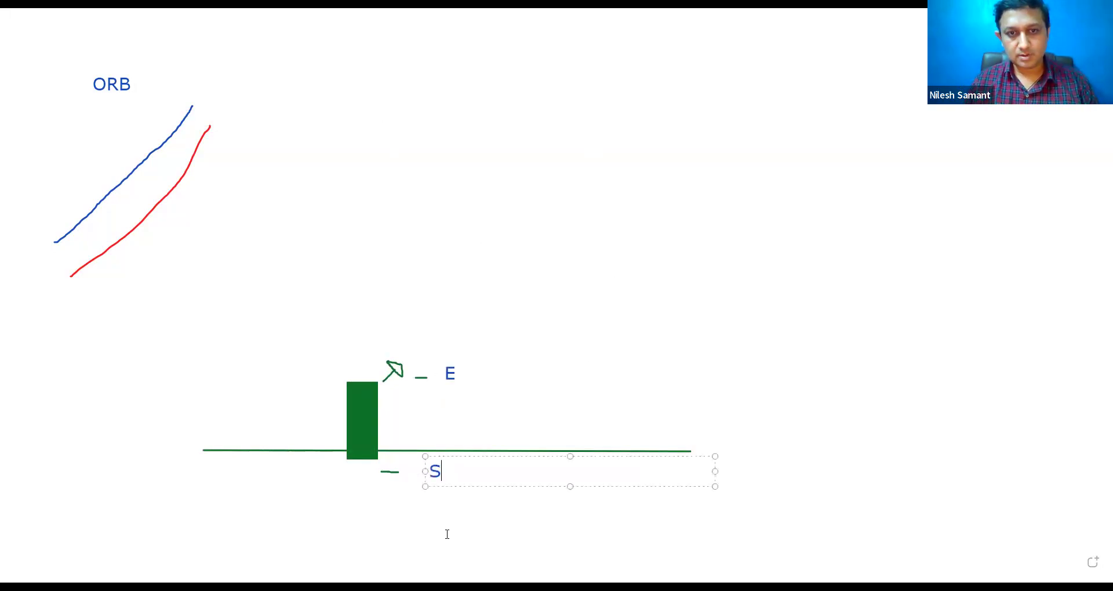
key("Escape")
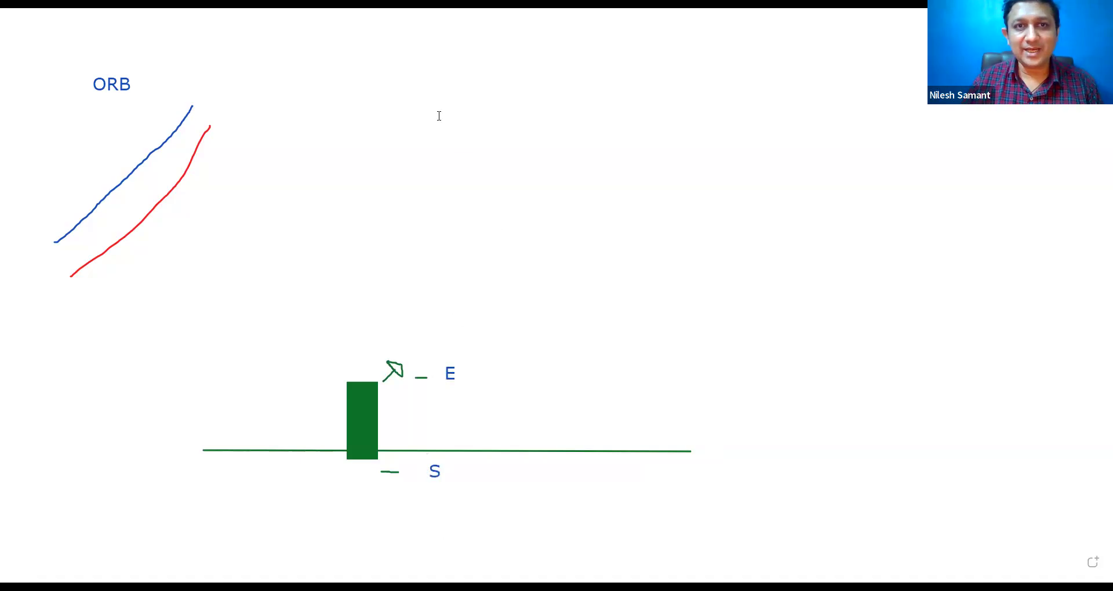
Add the text "R/R 2/1" in the empty area above the candle sketch.
left_click(491, 205)
type("R/21/")
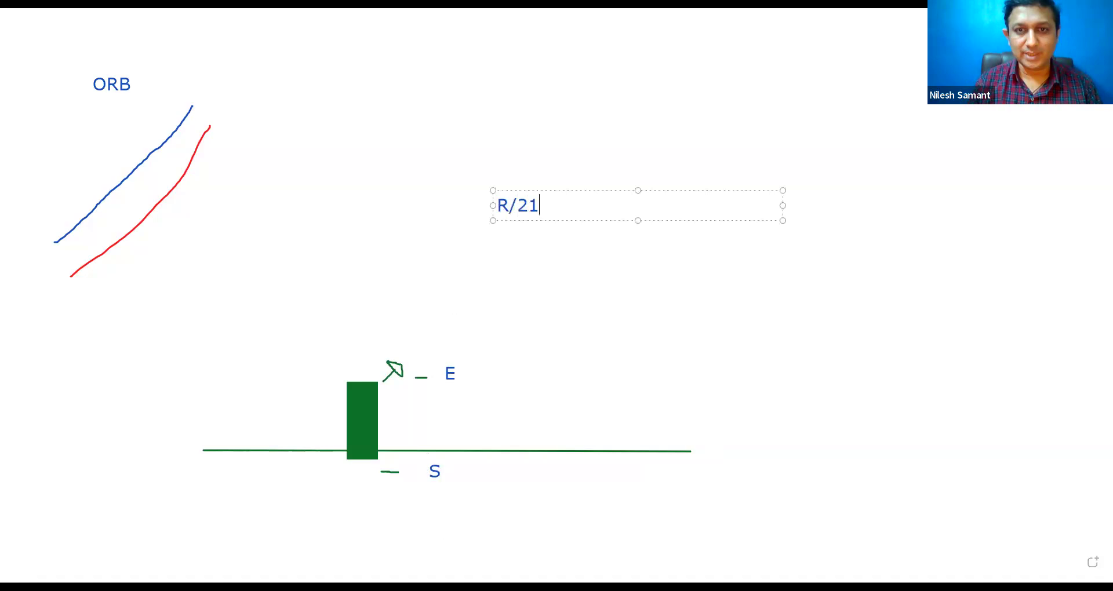
key("BackSpace")
key("BackSpace")
key("BackSpace")
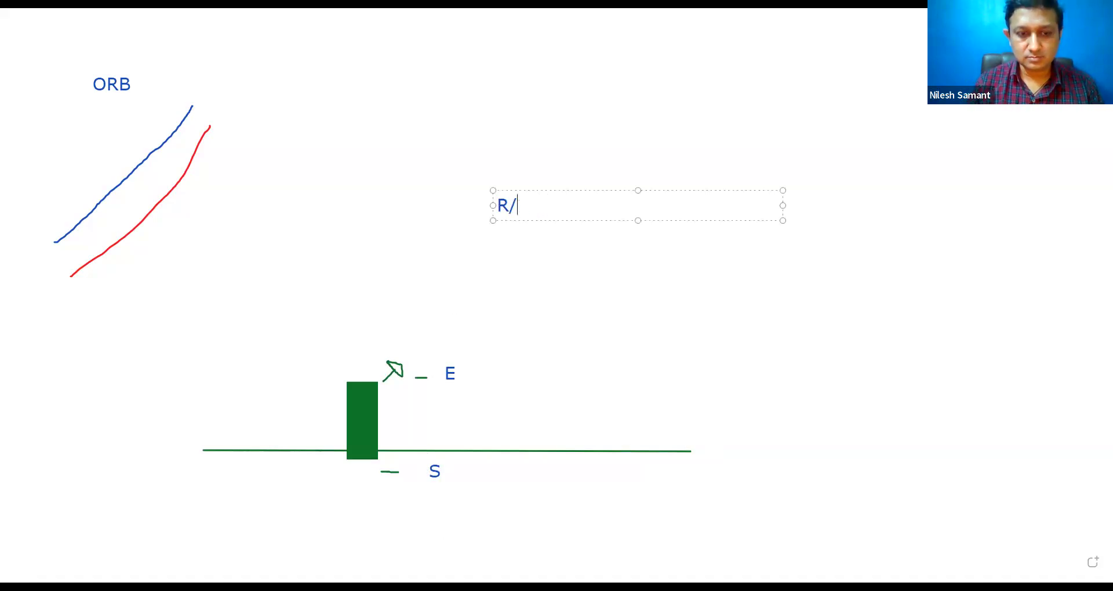
type("R 2/1")
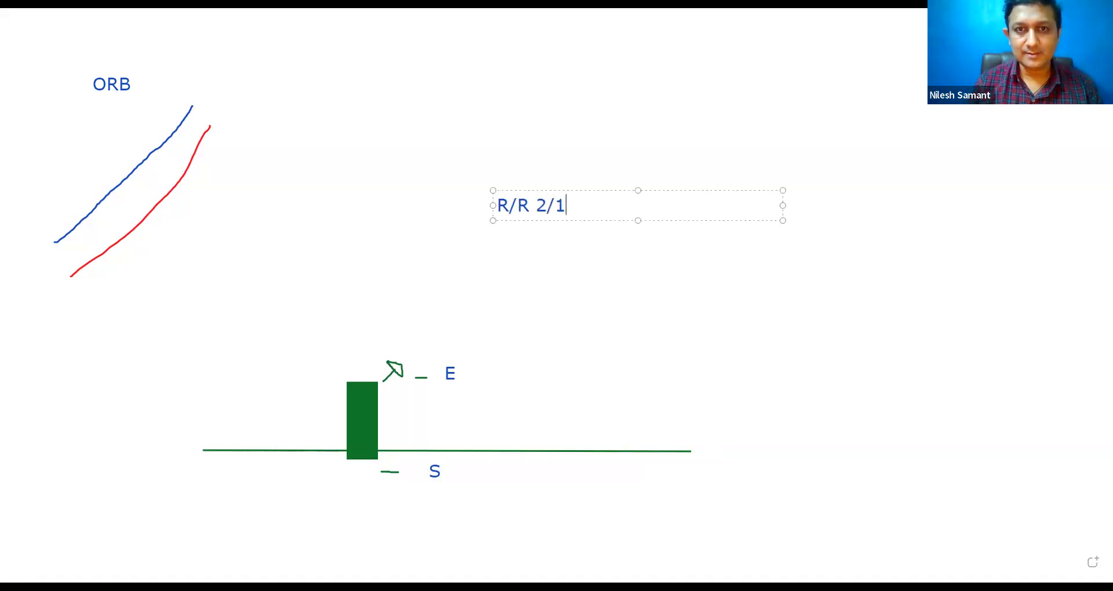
left_click(445, 434)
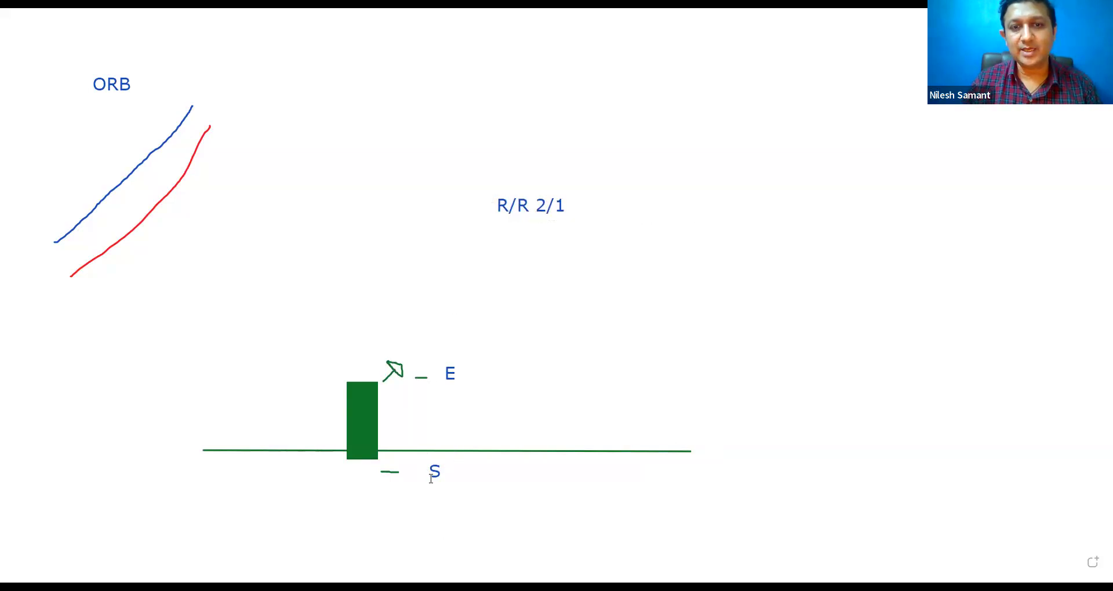
Write "5" between the E and S labels and "(10)" beside the R/R 2/1 text.
left_click(459, 425)
type("5")
left_click(602, 203)
left_click(607, 200)
type("(10)")
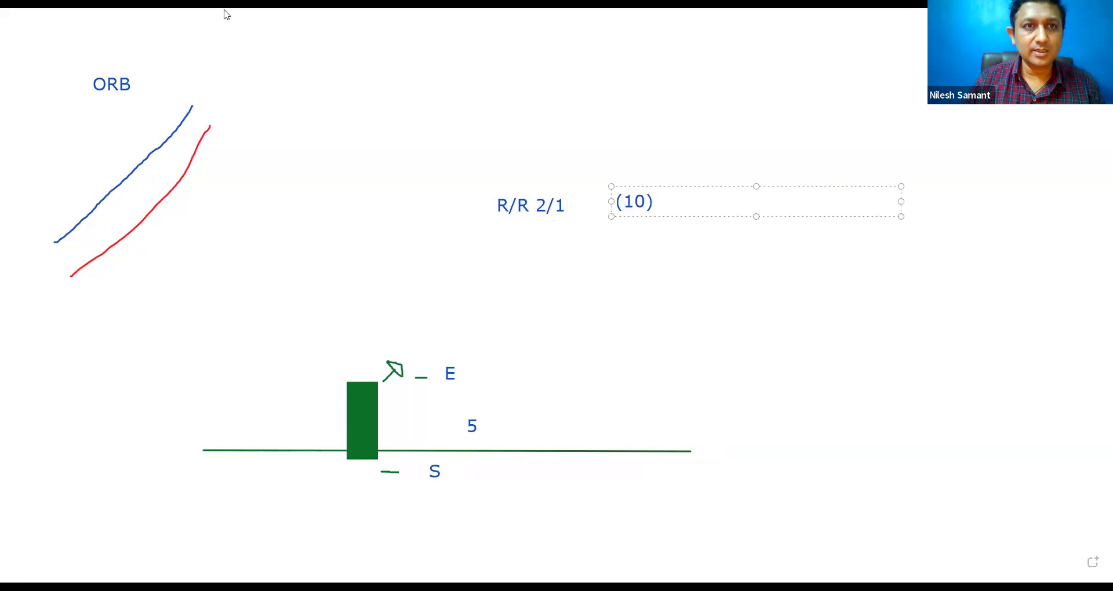
Switch to the Firefox browser and open the portfolio and watchlist page on Investing.com India.
key("alt+Tab")
left_click(270, 47)
type("INV")
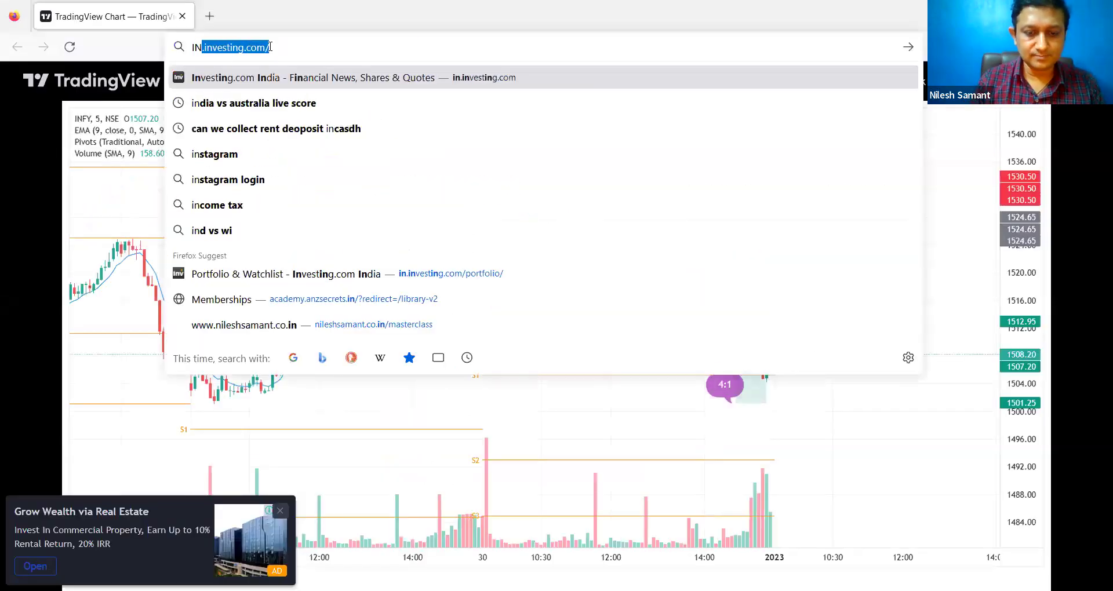
left_click(430, 274)
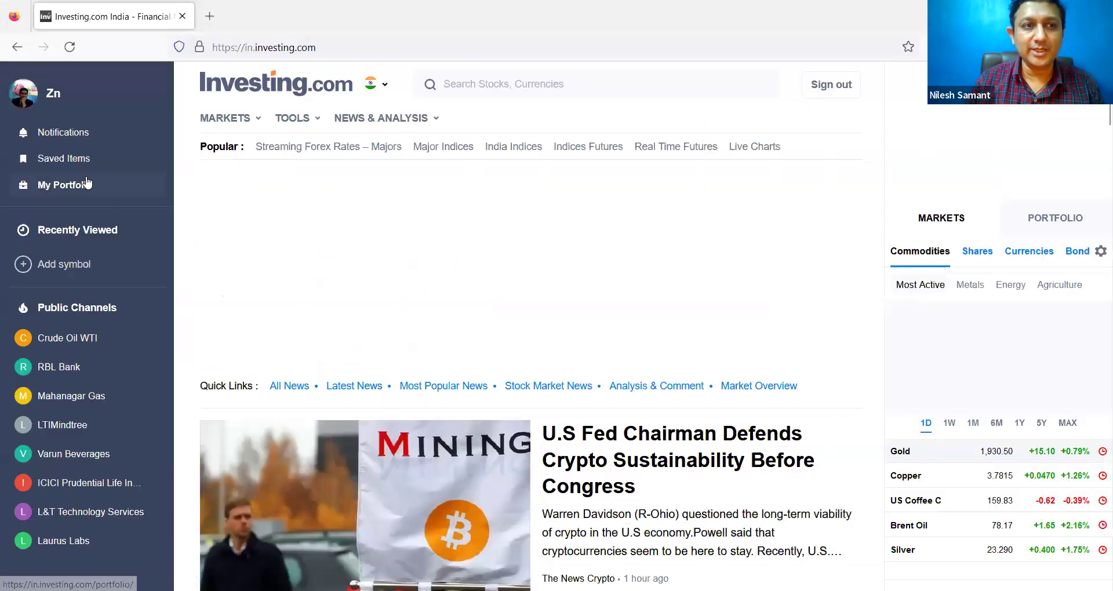
left_click(89, 181)
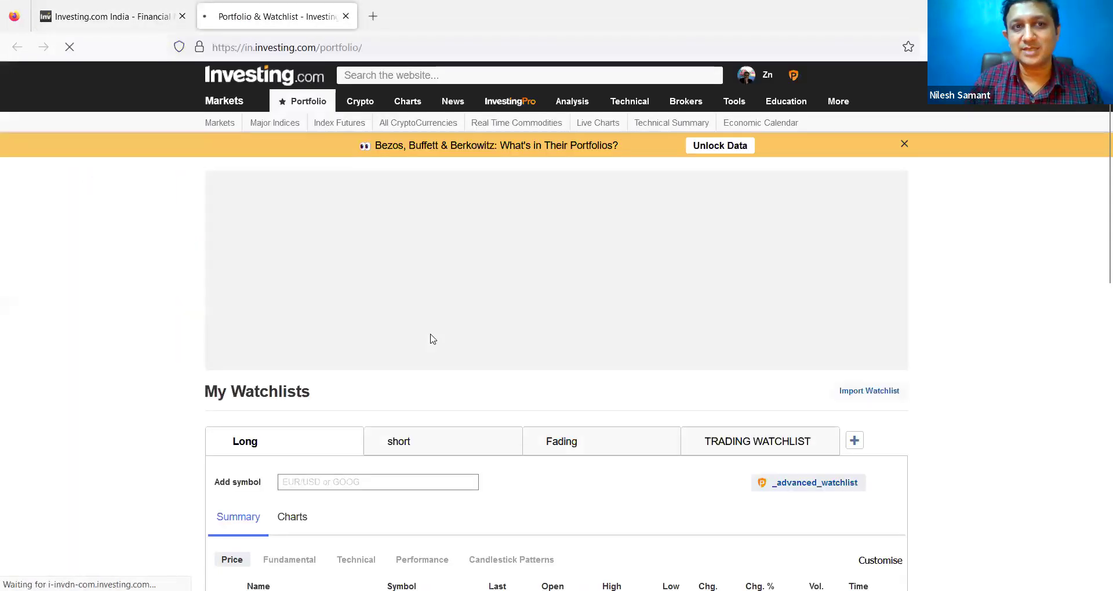
Show the Long watchlist's chart in full screen and change its style to candlesticks.
left_click(293, 289)
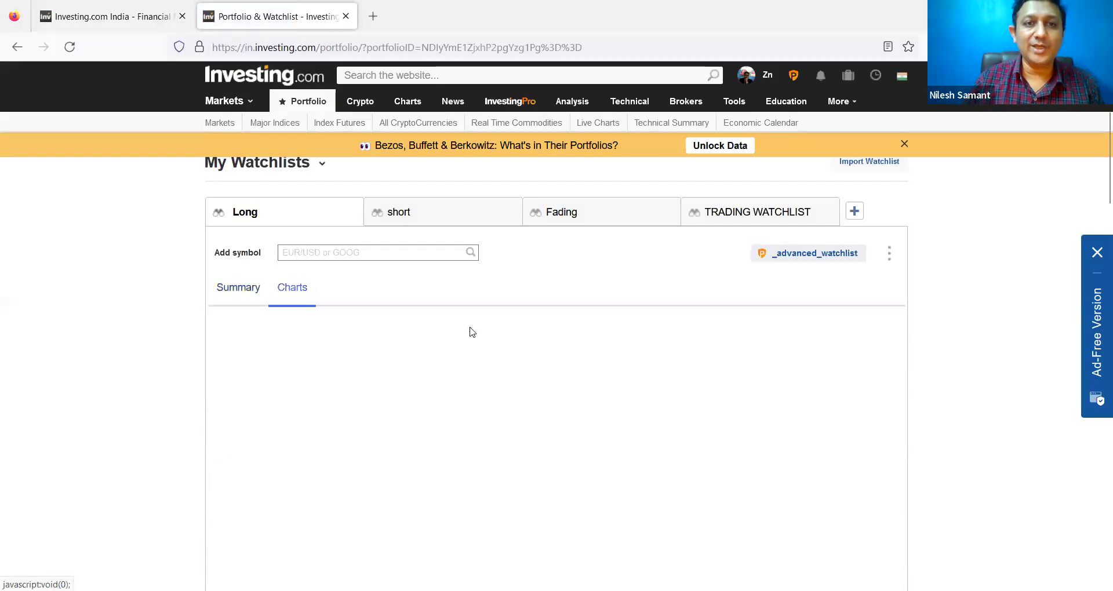
scroll(471, 332, "down", 3)
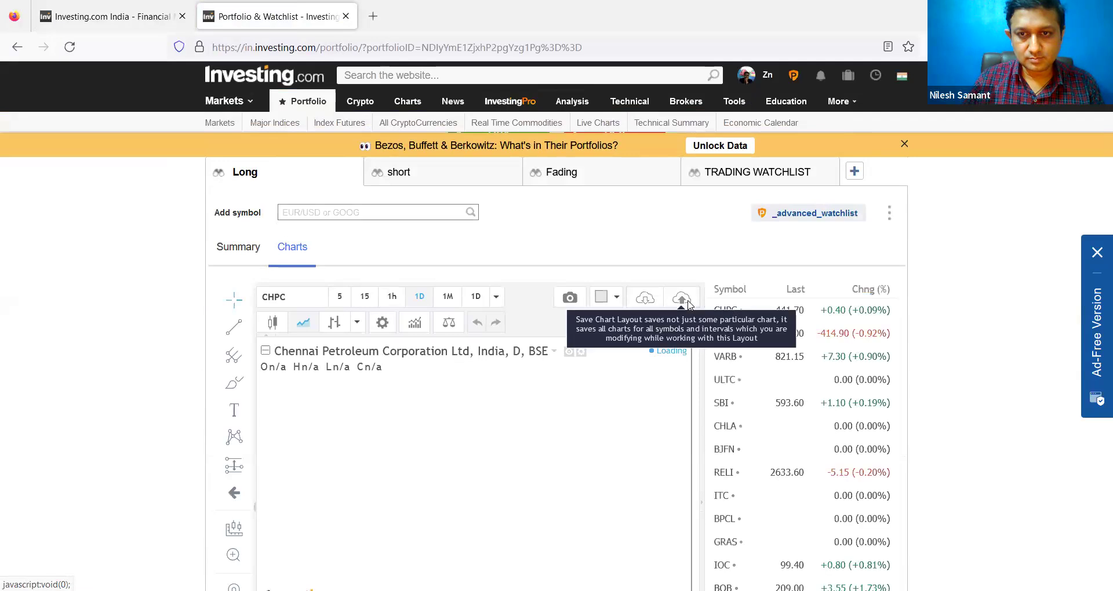
left_click(689, 299)
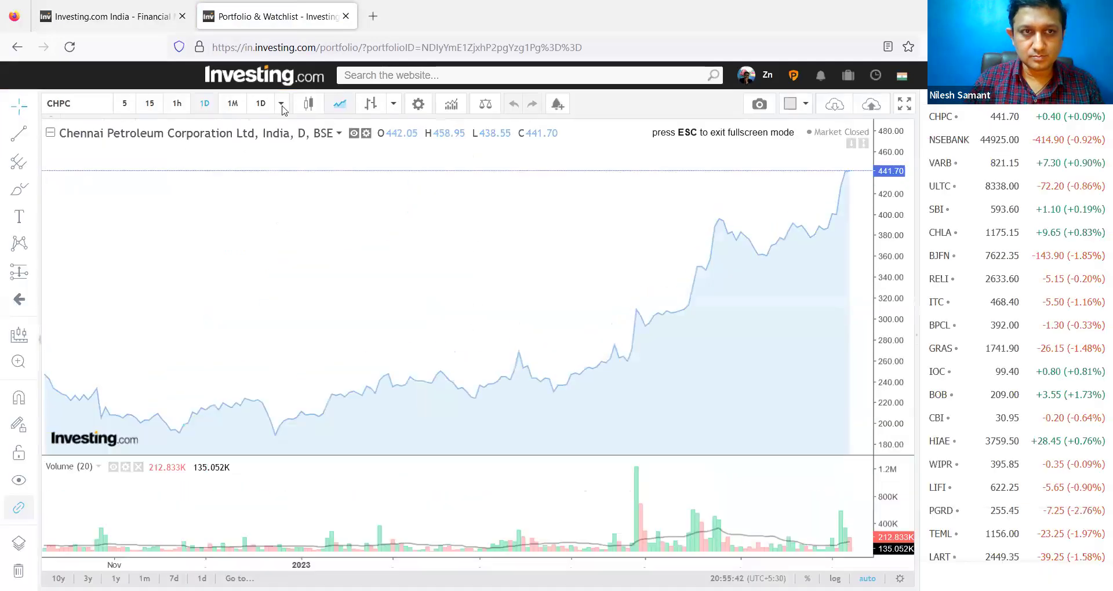
left_click(296, 106)
Search the chart symbols for "MAHINDR" and load the NSE stock of Mahindra & Mahindra.
left_click(72, 104)
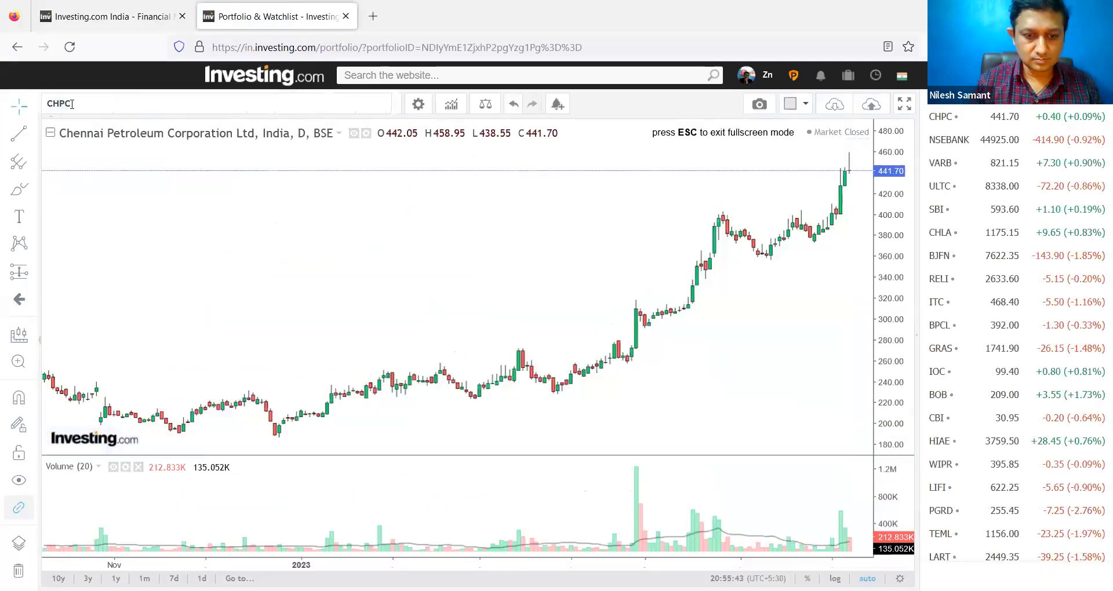
type("TECHMA")
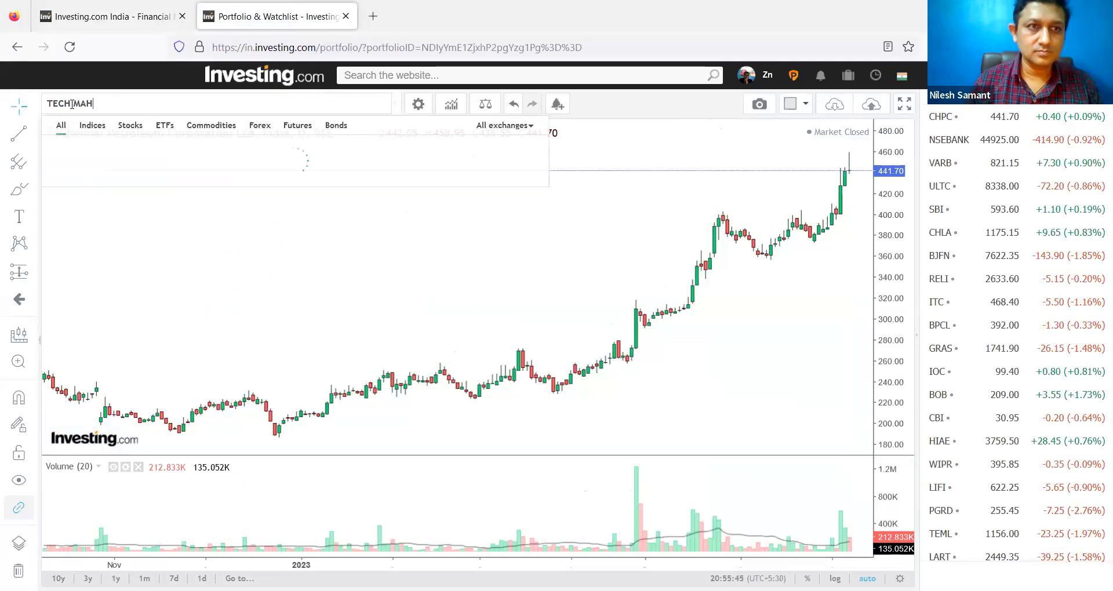
key("ctrl+a")
type("MAH")
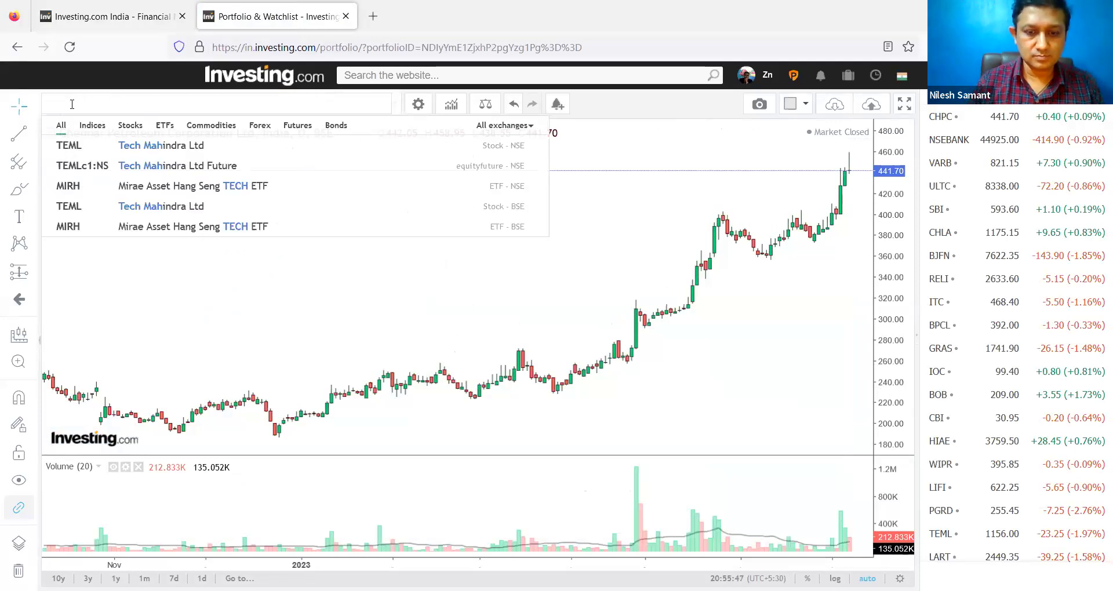
type("INDR")
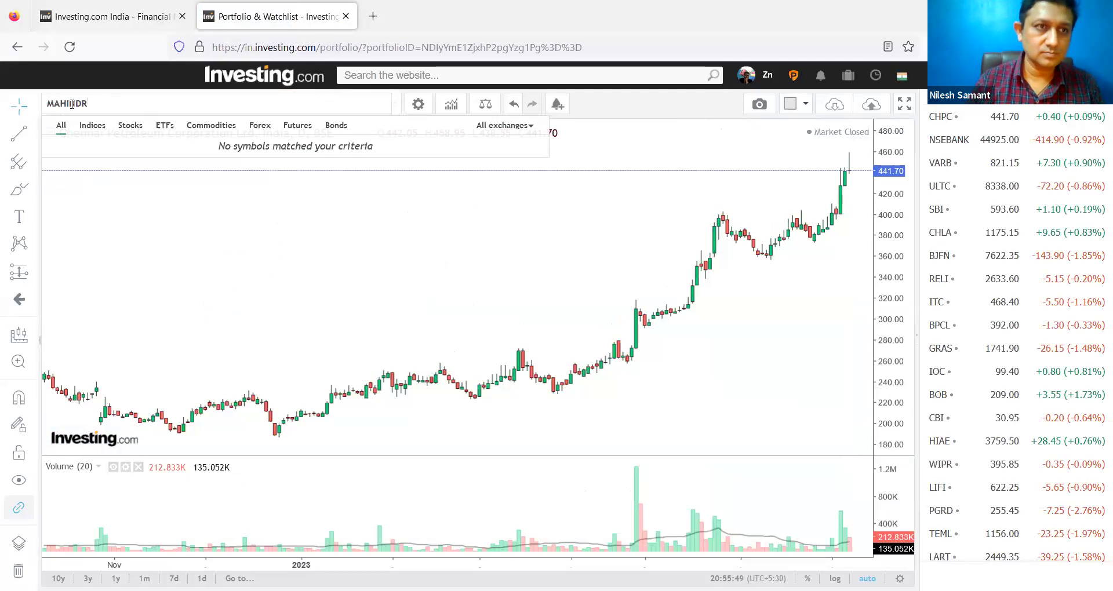
left_click(181, 187)
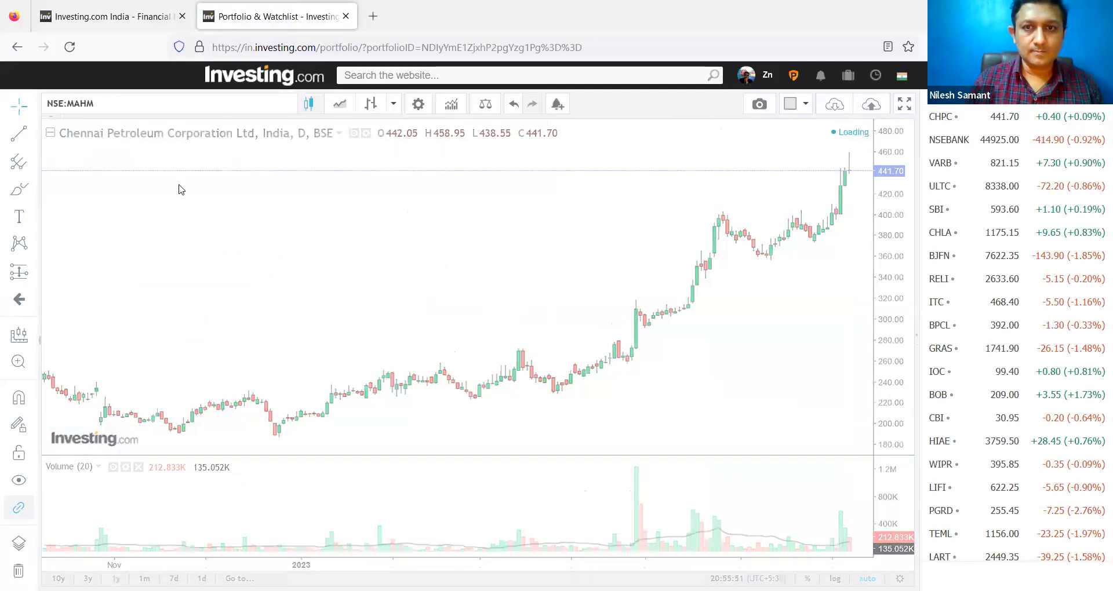
Set the Mahindra & Mahindra chart to the 5-minute interval around the 7 July 2023 market open.
scroll(462, 338, "up", 5)
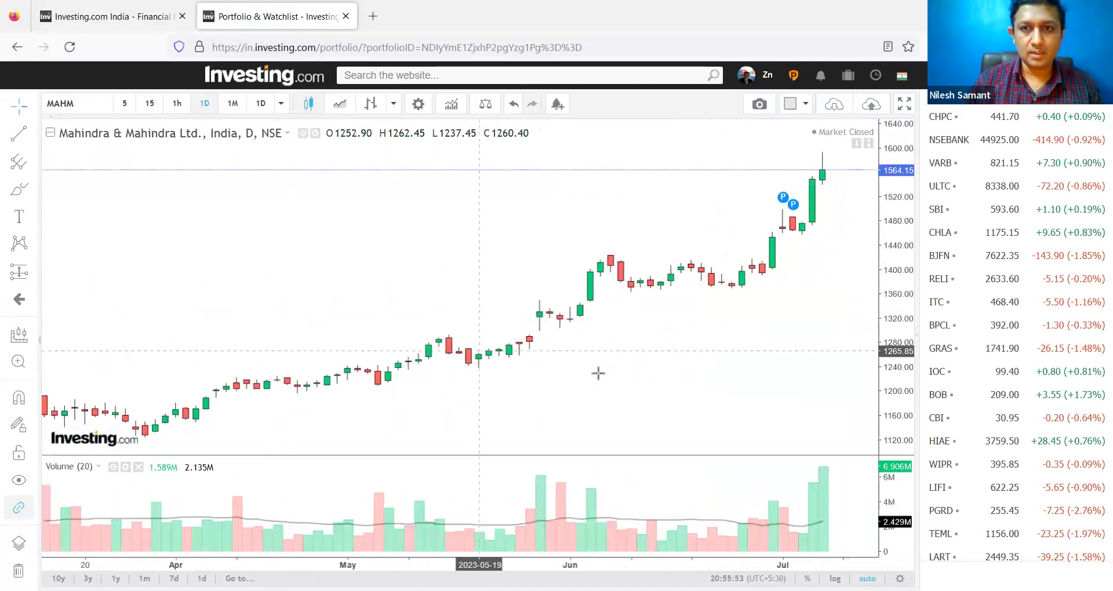
scroll(596, 357, "down", 2)
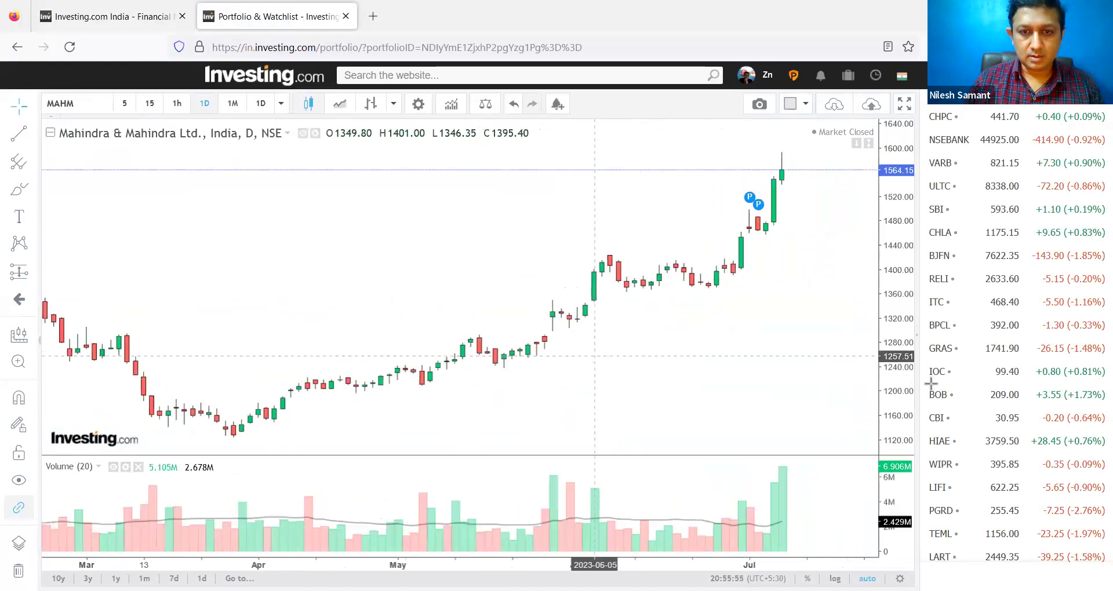
left_click(124, 103)
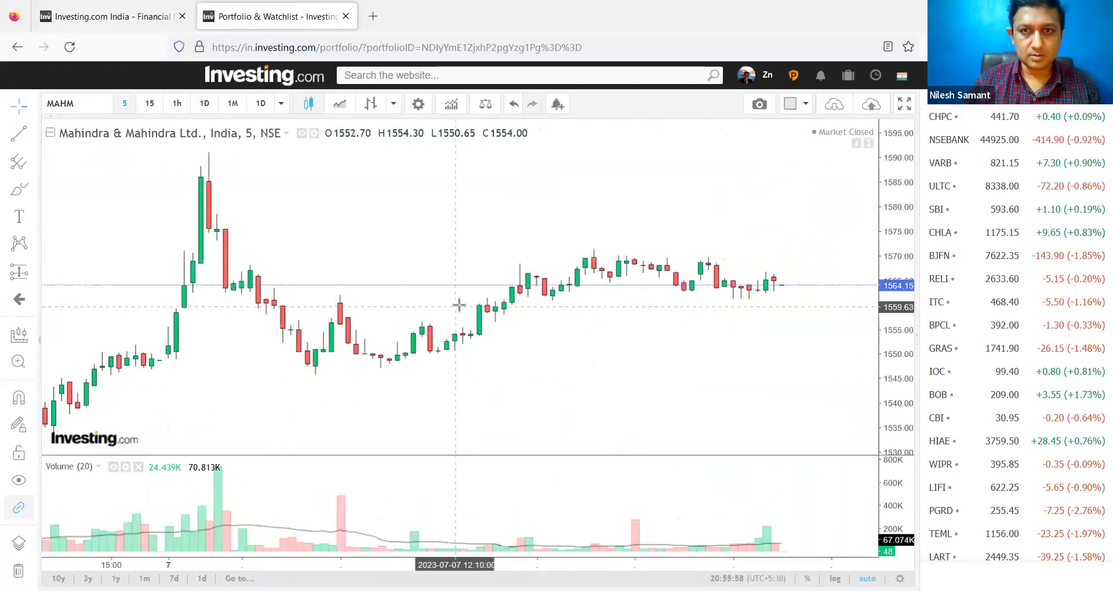
scroll(432, 369, "up", 5)
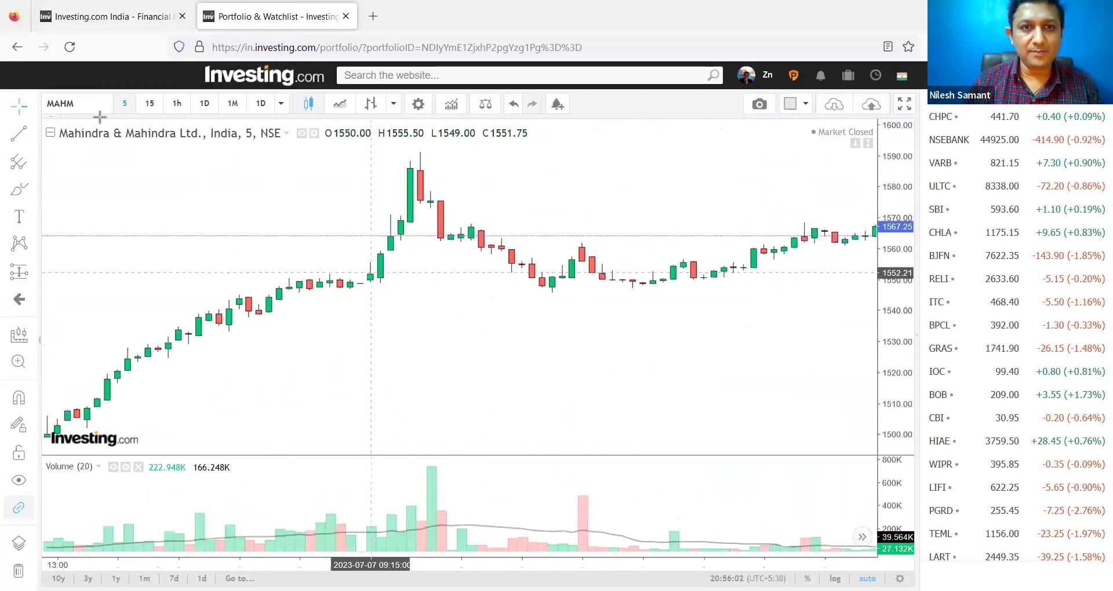
Place a horizontal ray from the 09:15 candle of 7 July at about 1553.38 and make it thick and dark red.
left_click(37, 136)
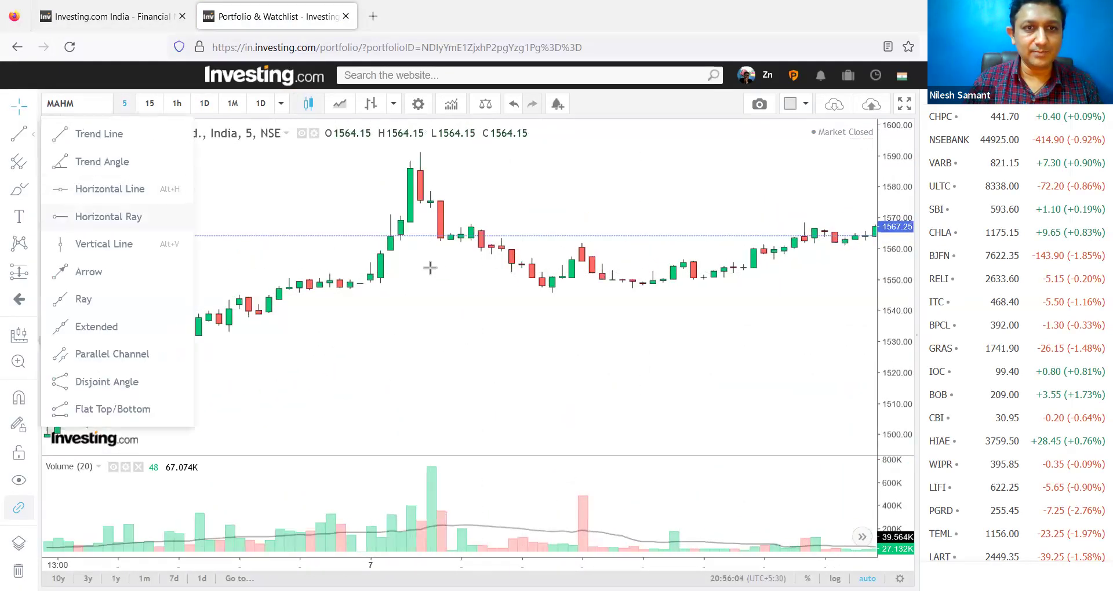
left_click(68, 216)
left_click(370, 269)
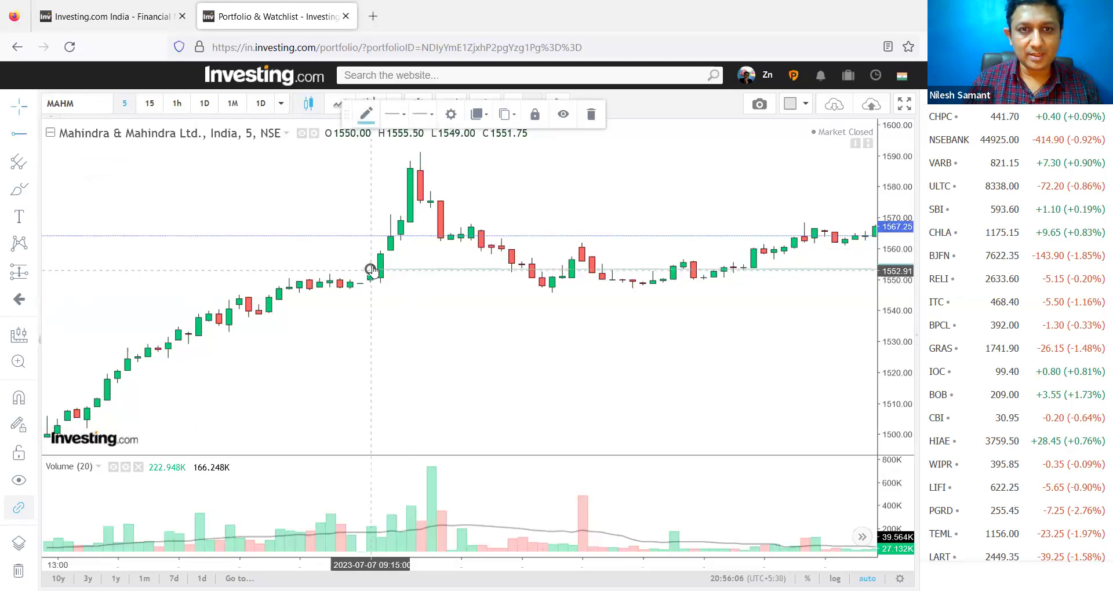
left_click(366, 114)
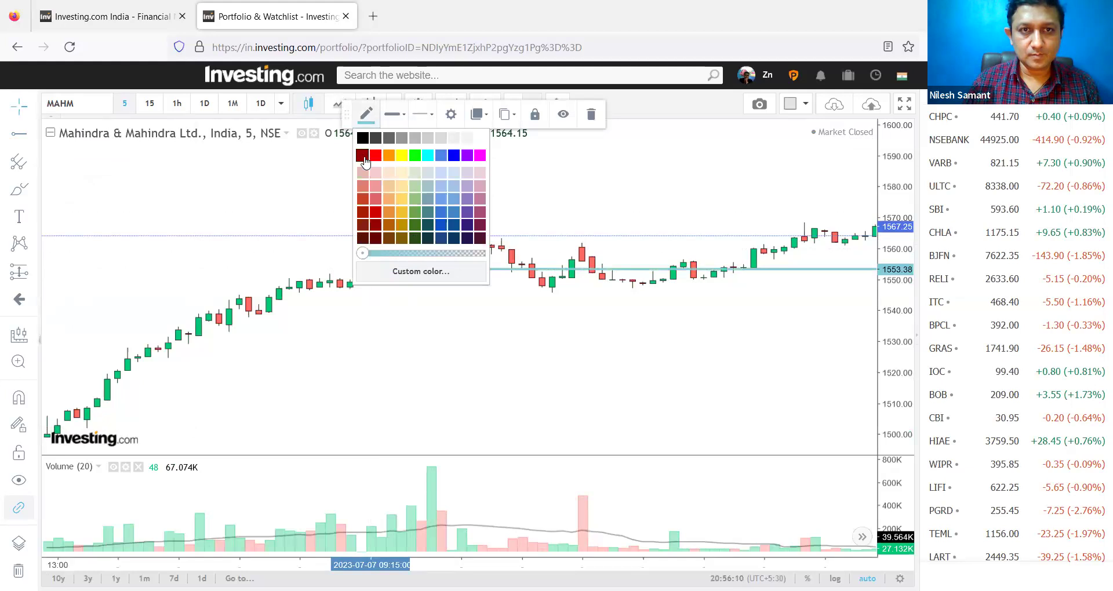
left_click(362, 154)
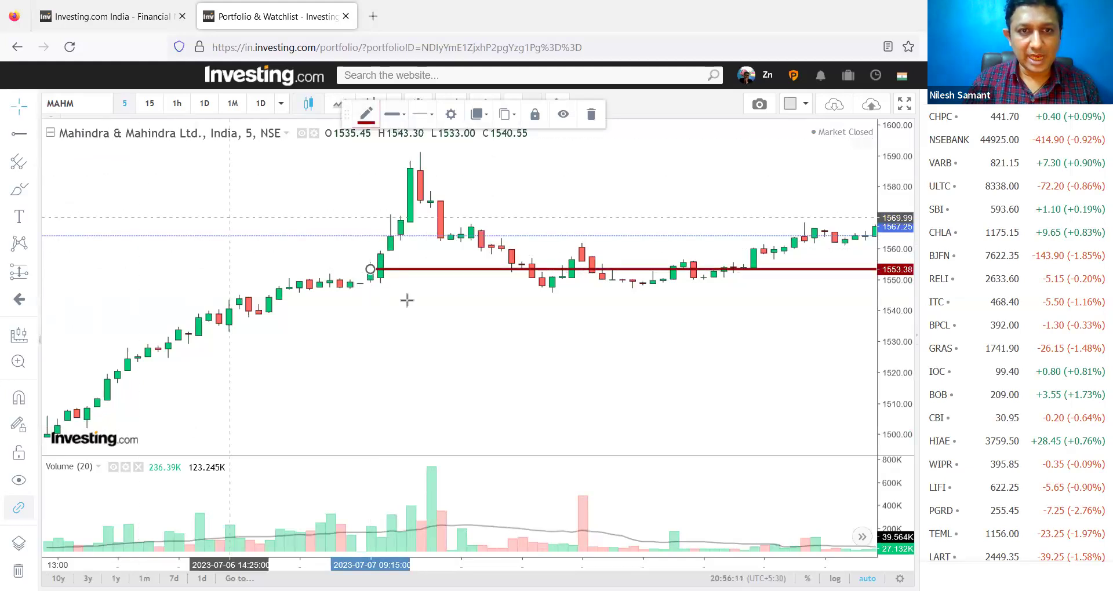
Add a second dark red horizontal ray just below the 09:15 candle's low, at about 1547.06.
left_click(371, 290)
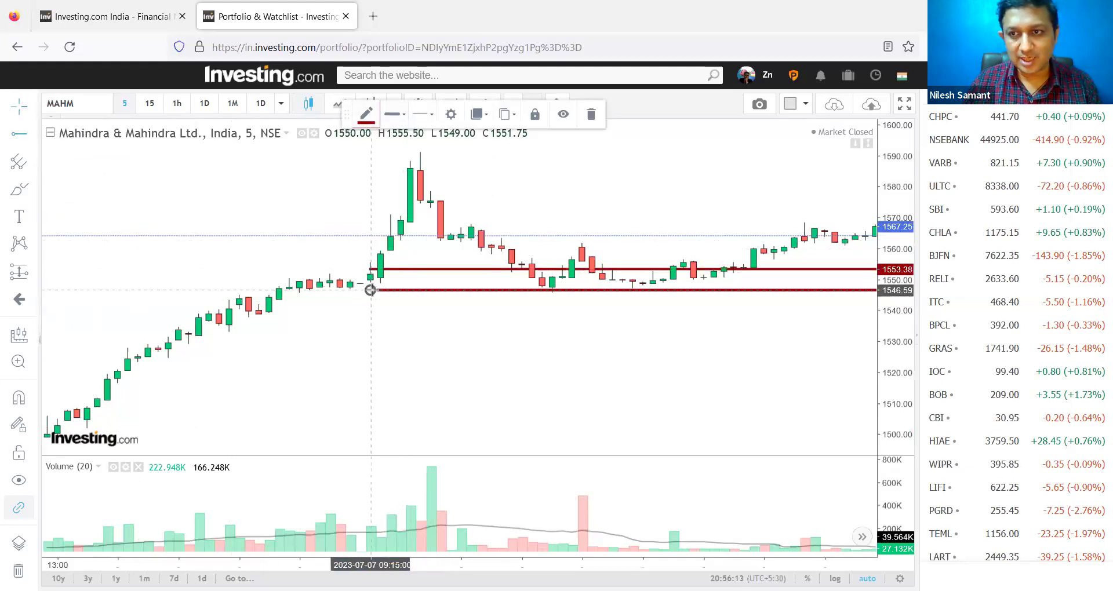
left_click_drag(371, 290, 371, 289)
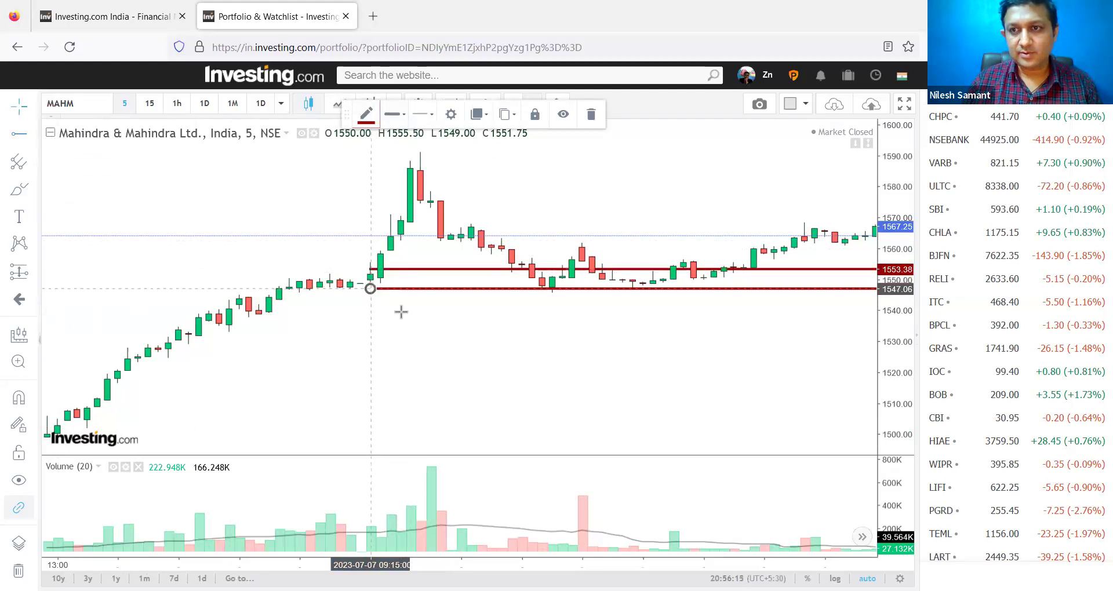
Add a two-line text note reading "10,000" and "100" in the empty chart area above the early 6 July candles.
left_click_drag(896, 197, 693, 39)
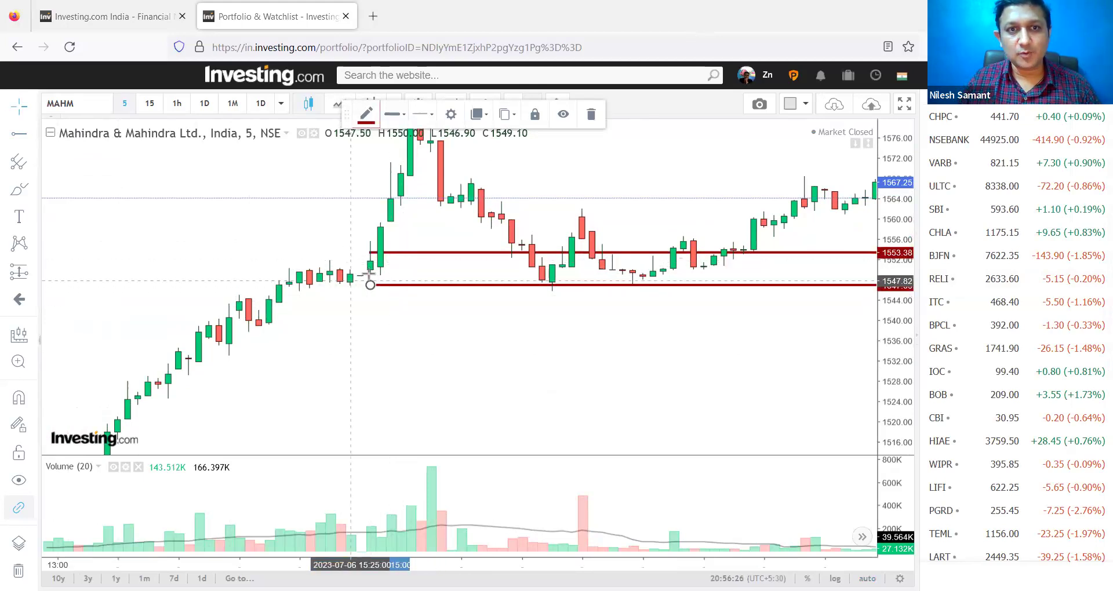
left_click(16, 218)
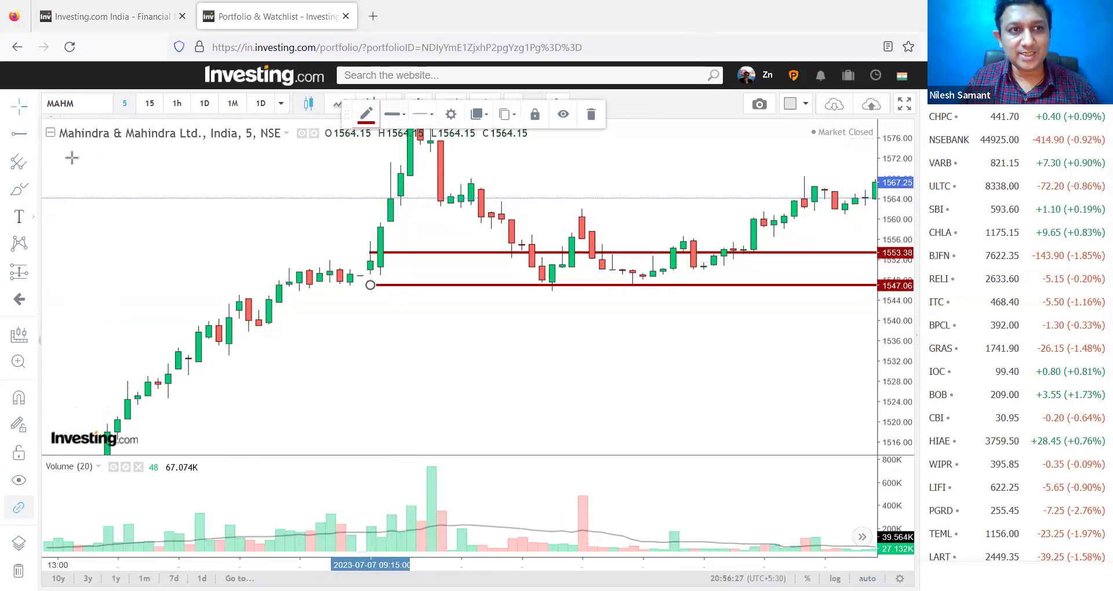
left_click(70, 158)
type("10")
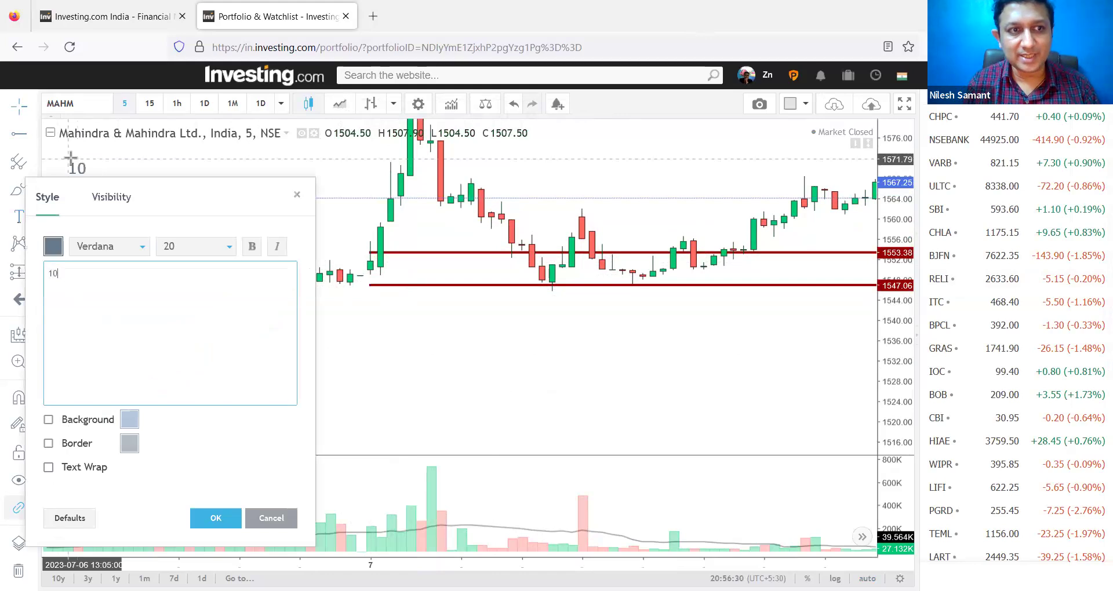
type(",00")
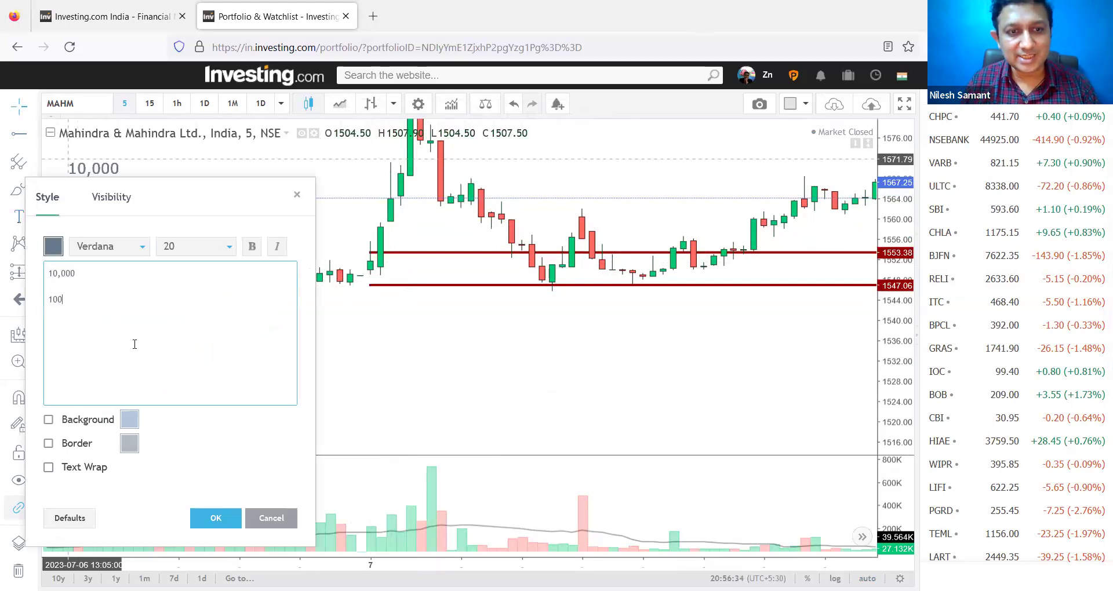
left_click(222, 515)
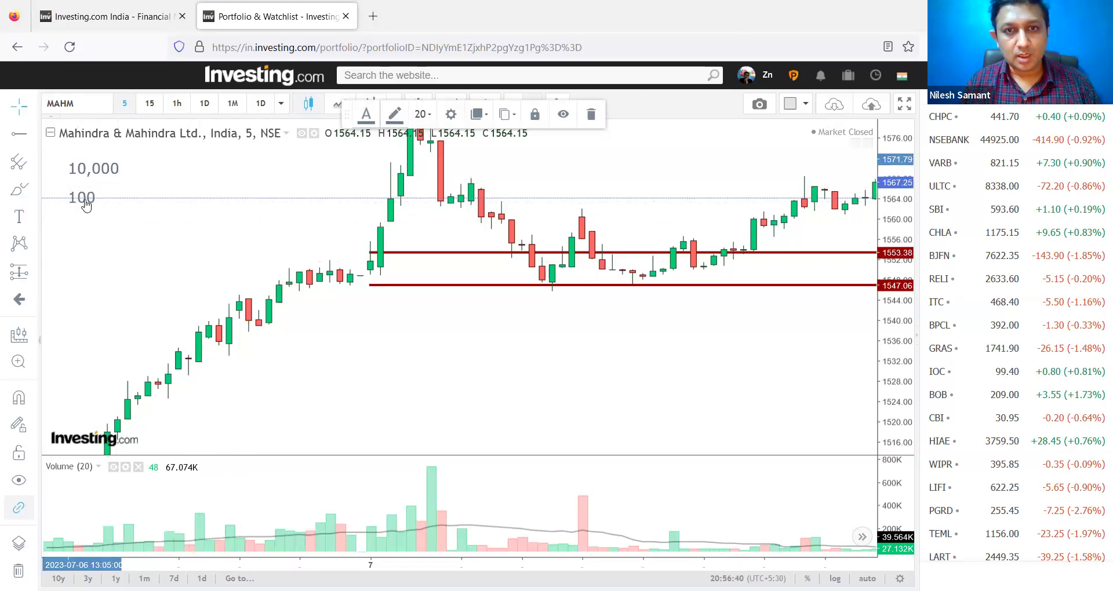
Add a text label "6" and place it between the two dark red rays, just after the opening candles.
left_click(19, 216)
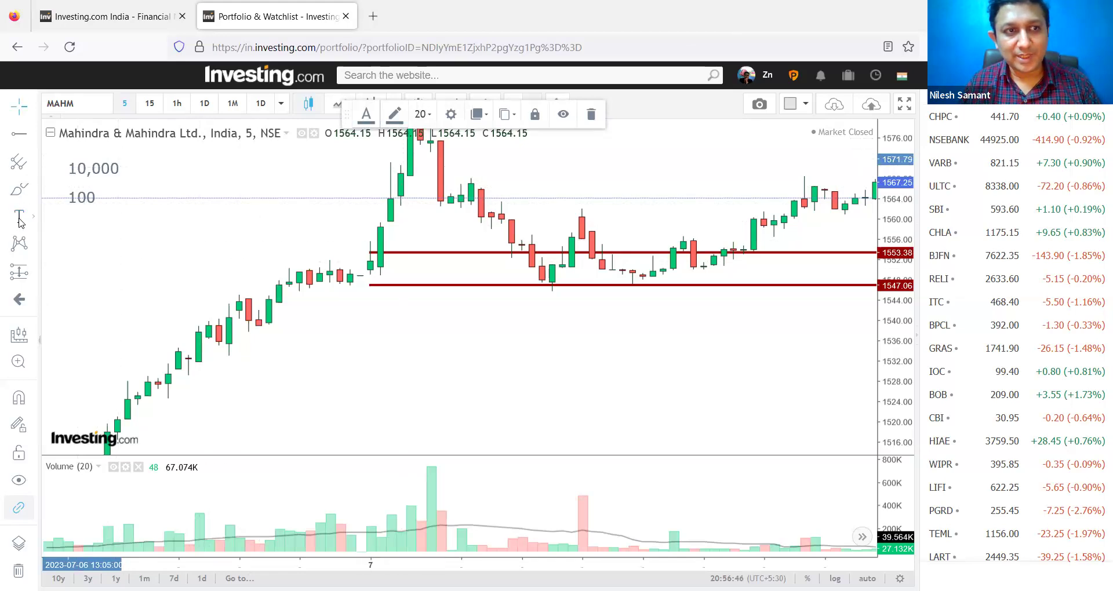
left_click(430, 270)
left_click_drag(433, 273, 502, 373)
type("6")
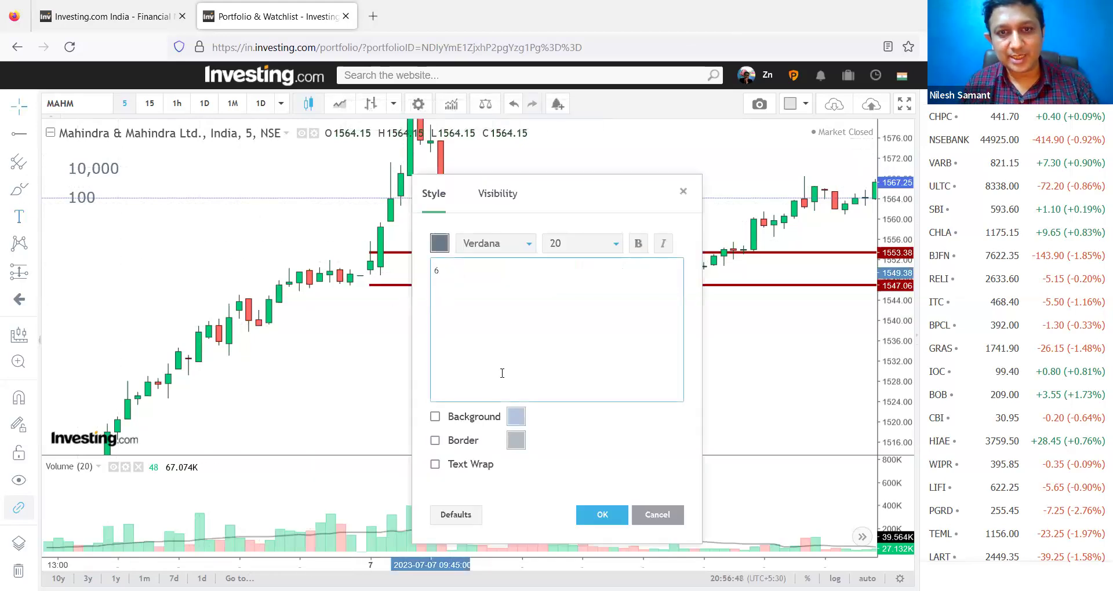
left_click(603, 515)
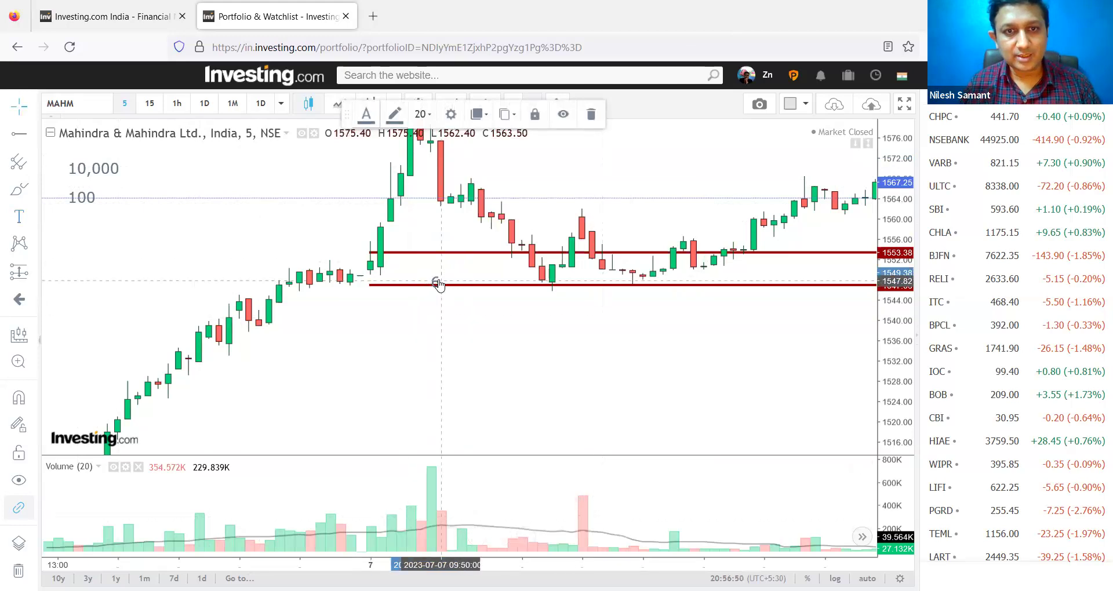
left_click_drag(435, 271, 425, 261)
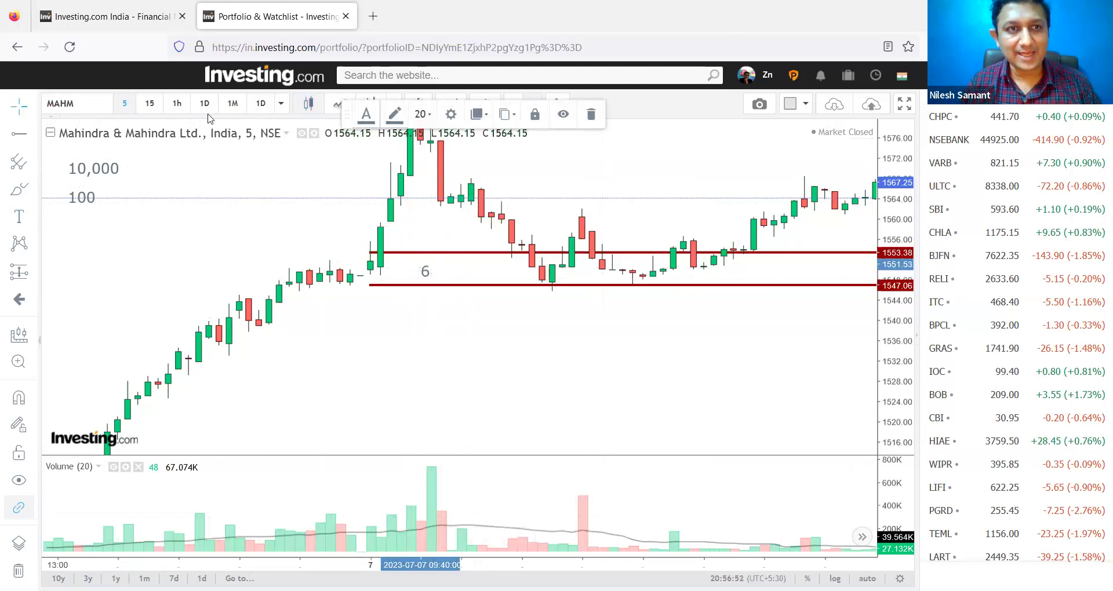
Add a text note with the quantity calculation "100/6 = 16" below the 10,000 and 100 note.
left_click(19, 217)
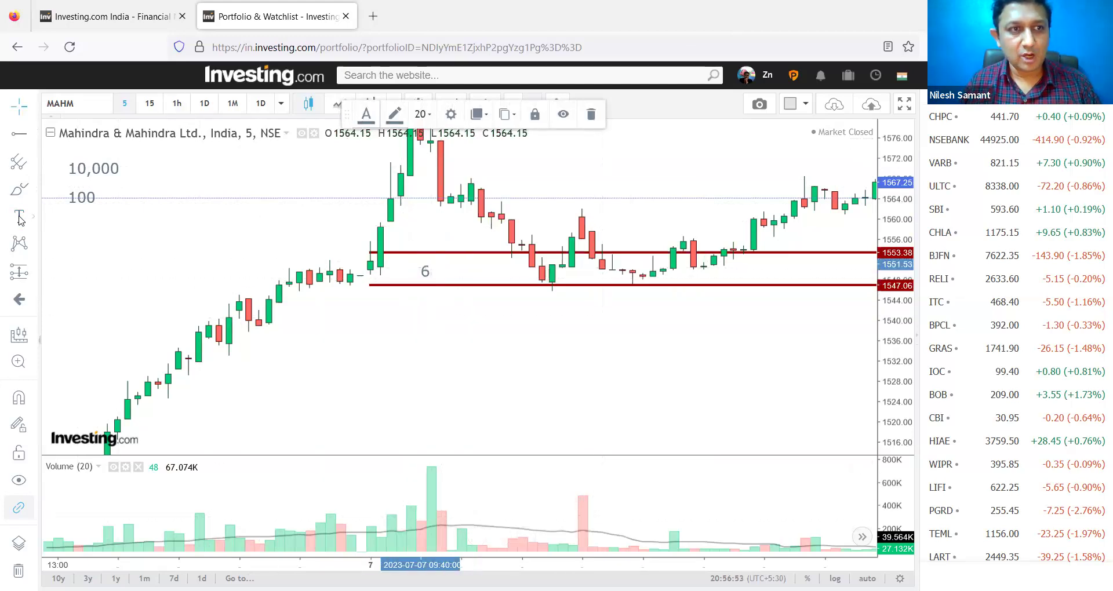
left_click(68, 271)
type("100")
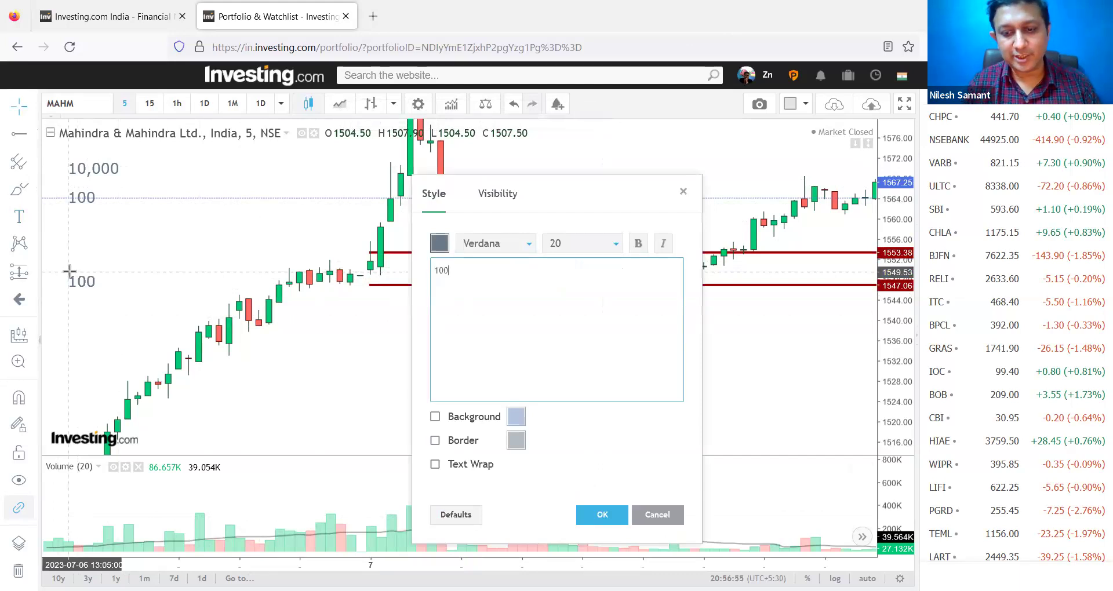
type("/6 = 16")
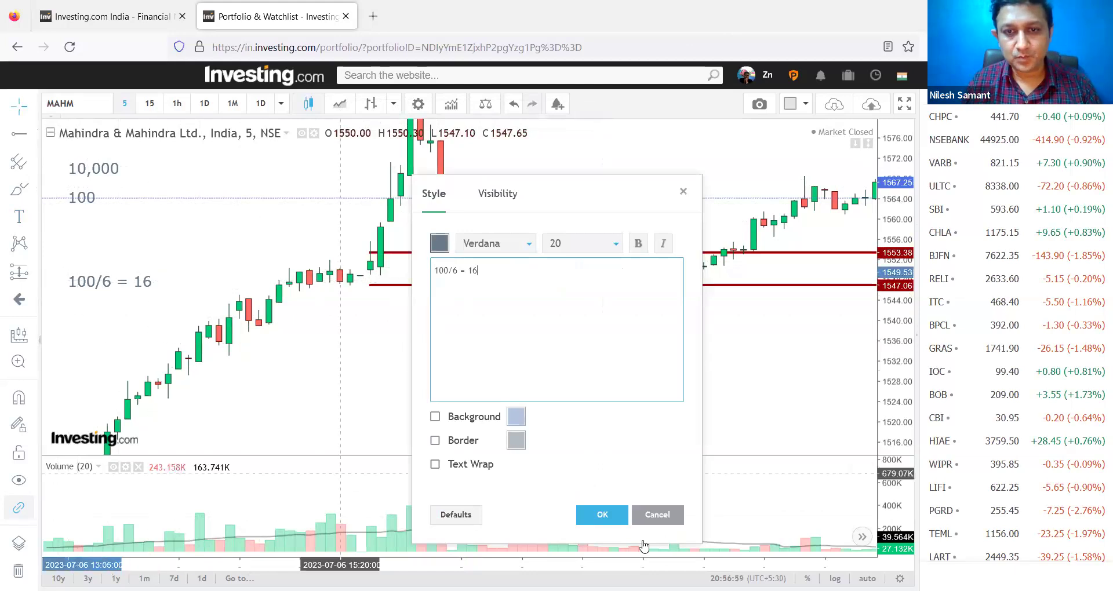
left_click(603, 515)
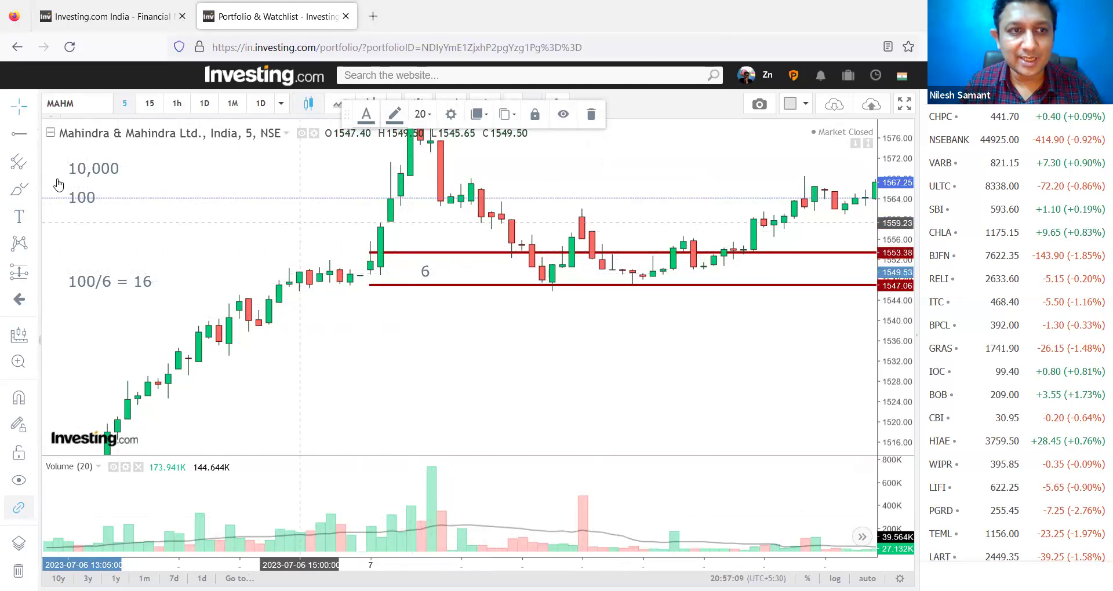
Add a third dark red horizontal ray from the 09:25 candle at about 1565.51.
left_click(29, 138)
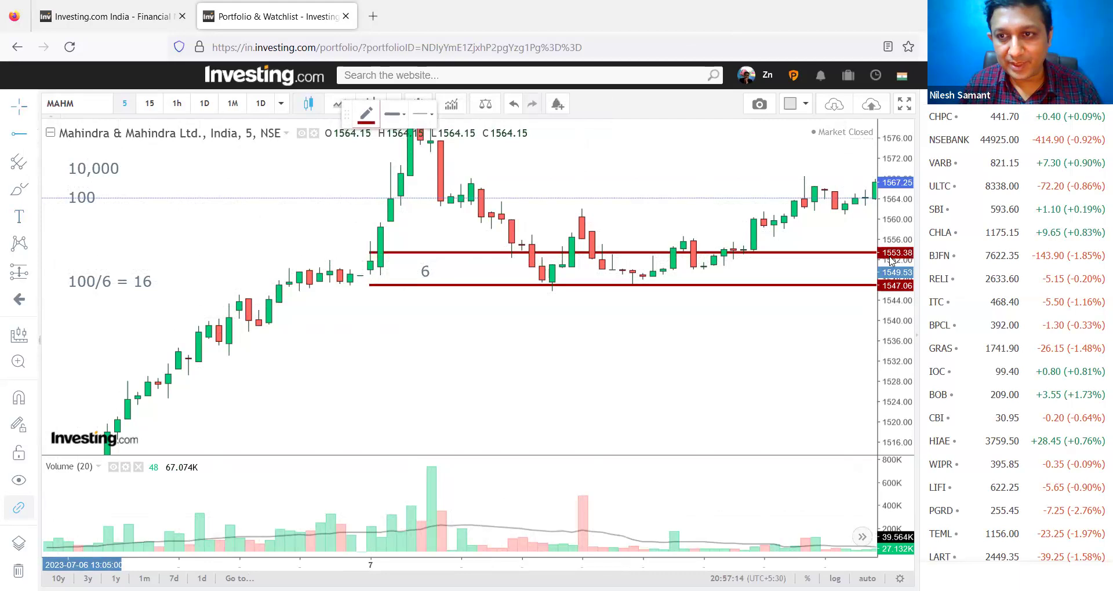
left_click(392, 191)
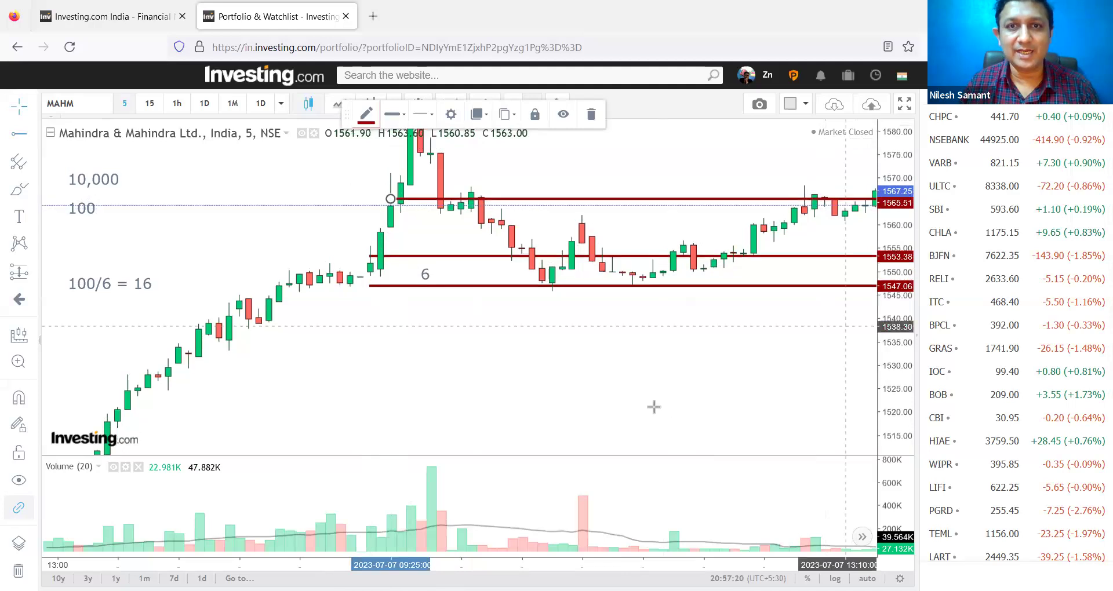
left_click(671, 534)
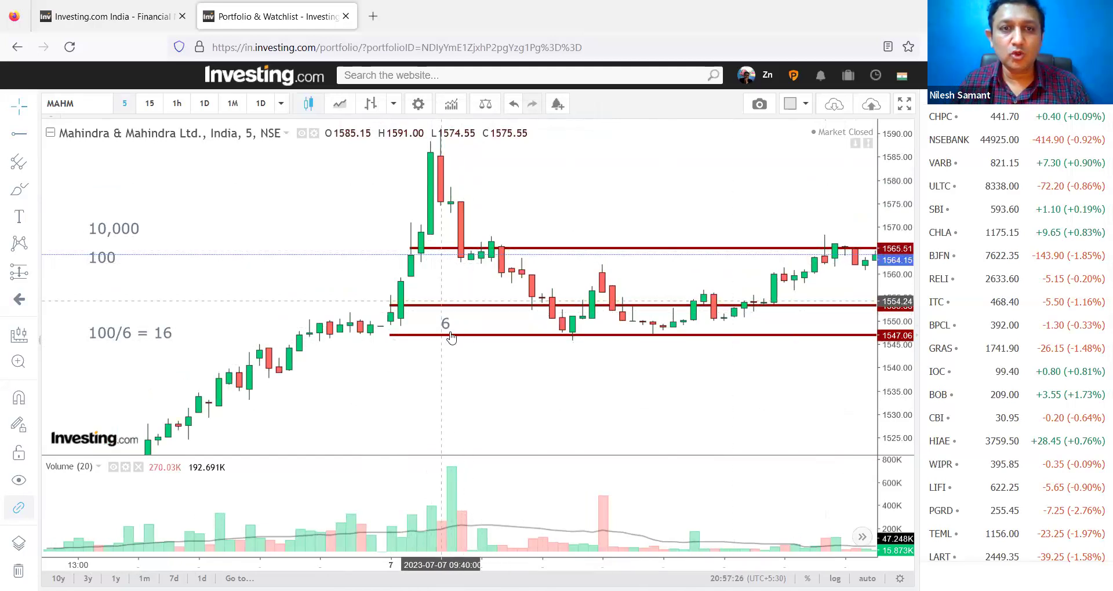
Add a text label "12" and place it between the 1553.38 ray and the uppermost ray.
left_click(19, 216)
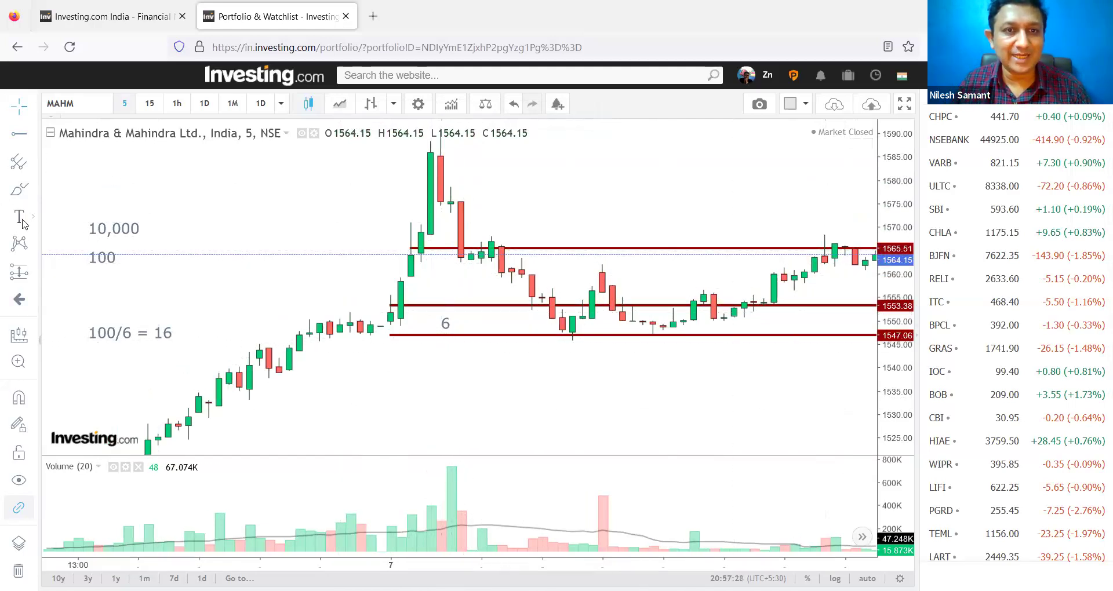
left_click(436, 273)
type("12")
left_click(608, 519)
mouse_move(454, 285)
left_mouse_down()
mouse_move(423, 289)
mouse_move(459, 277)
left_mouse_up()
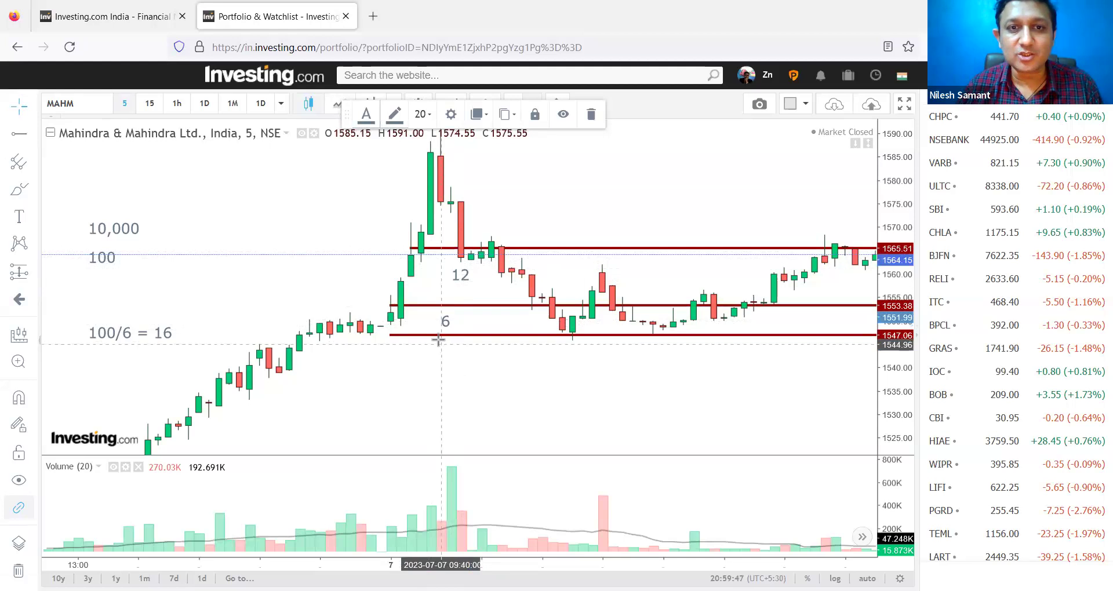
Move the uppermost dark red ray up to about 1577.58, starting at the 09:20 candle.
left_click(454, 250)
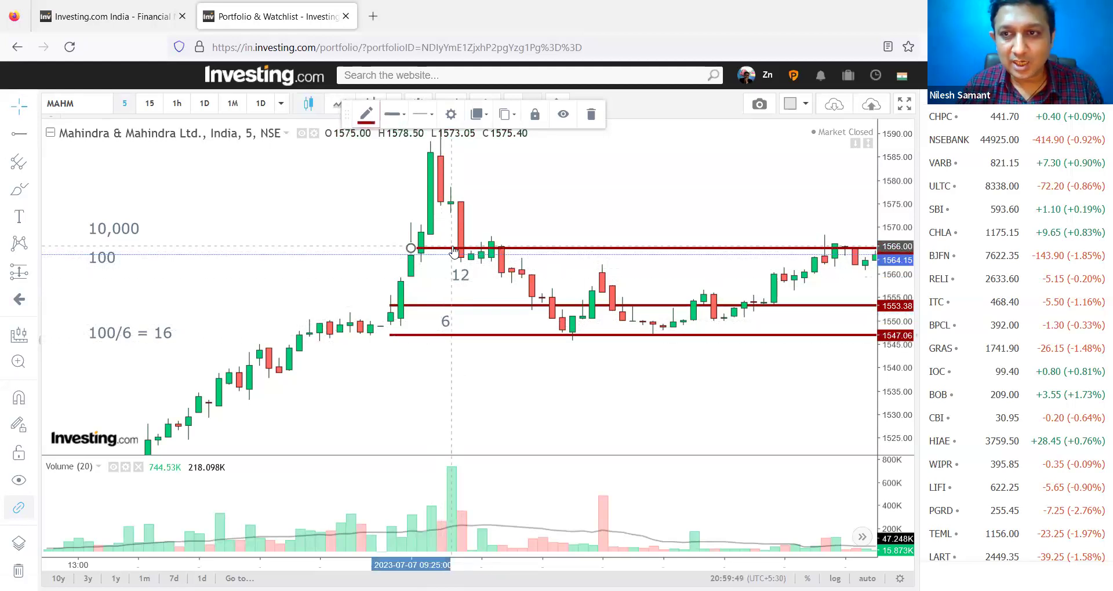
left_click_drag(454, 251, 450, 207)
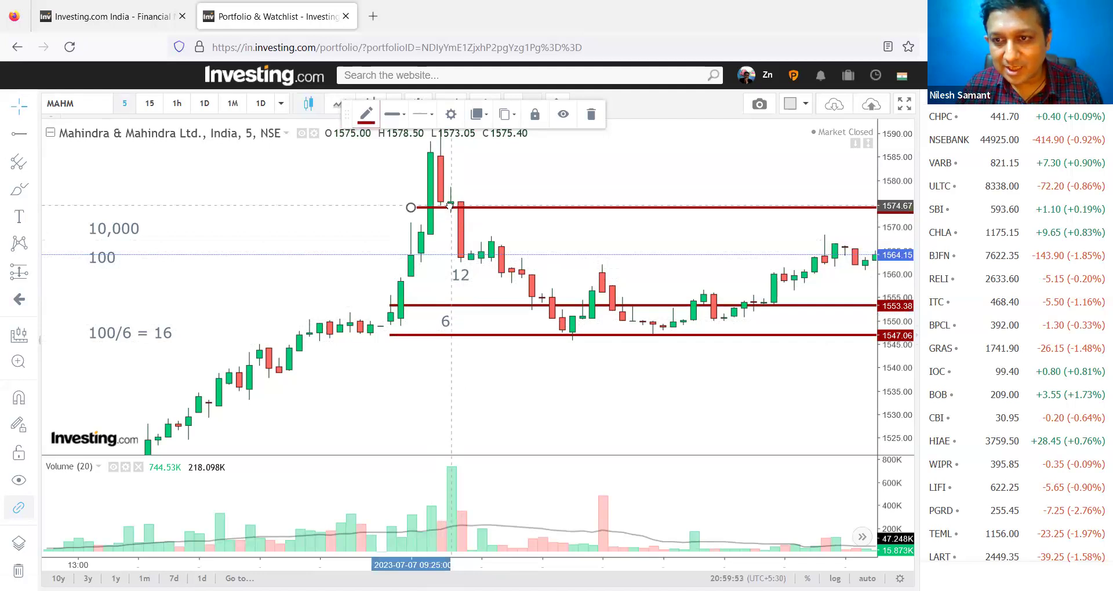
left_click_drag(450, 207, 441, 243)
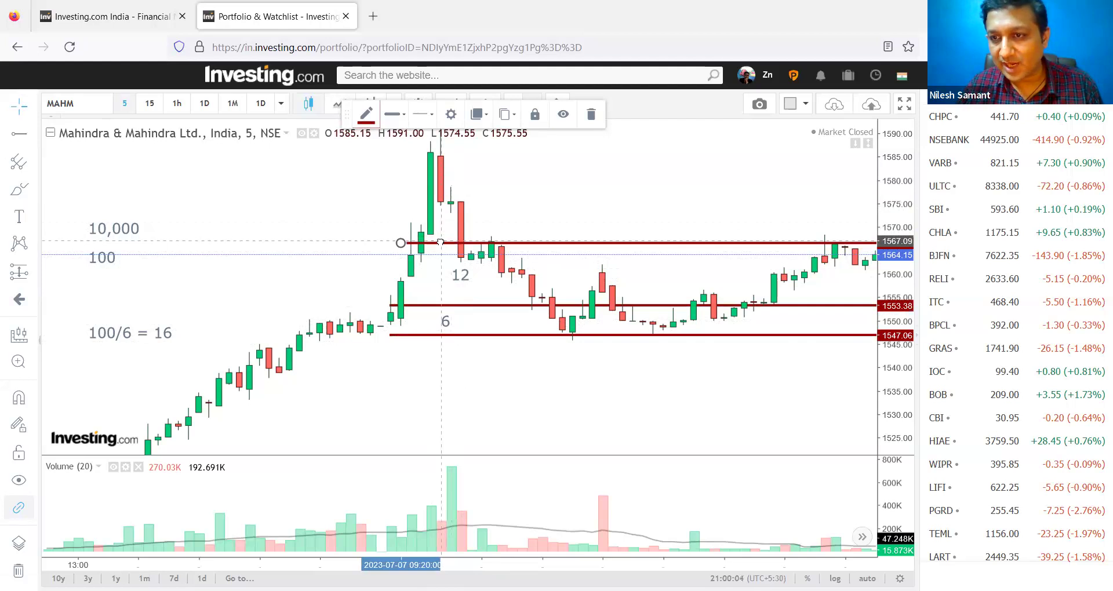
left_click_drag(441, 243, 469, 192)
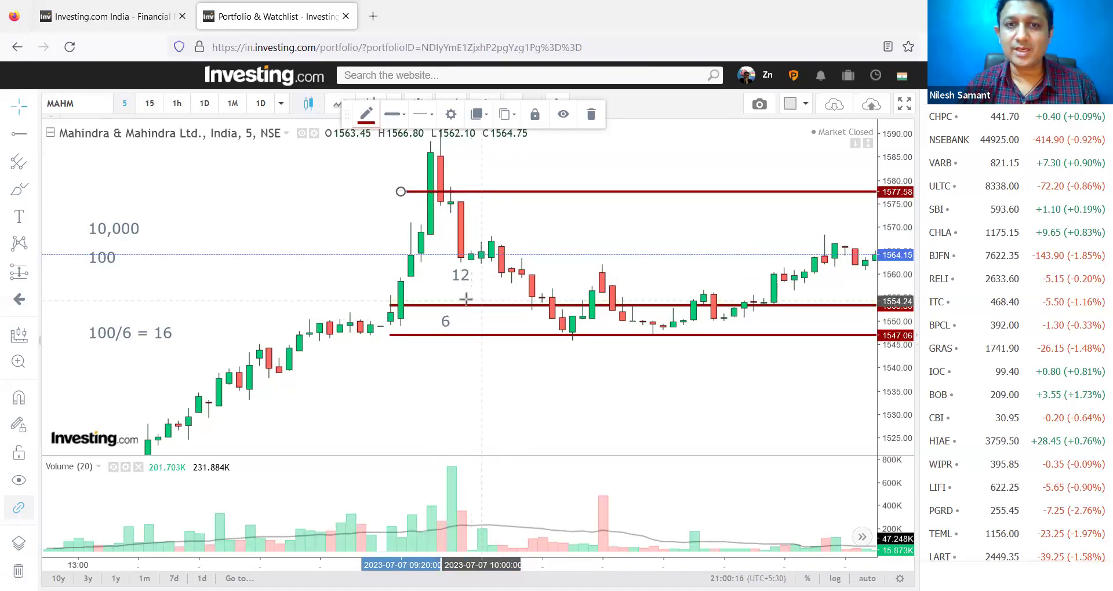
Move the "12" label to just below the uppermost ray near 10:40 and change its text to "24".
left_click_drag(462, 280, 576, 216)
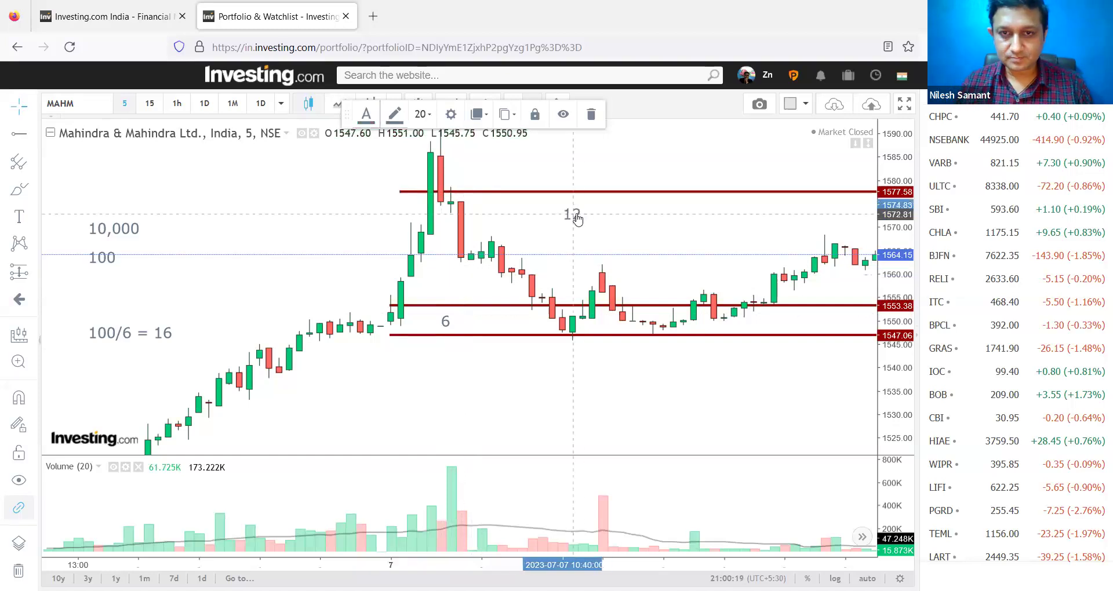
double_click(576, 216)
key("BackSpace")
key("BackSpace")
type("24")
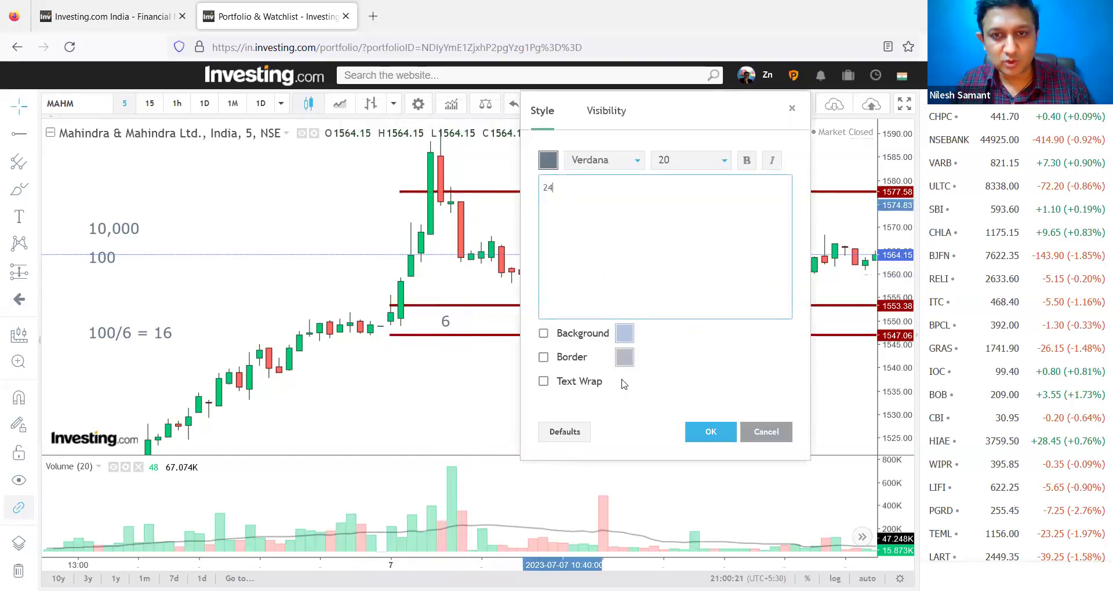
left_click(711, 432)
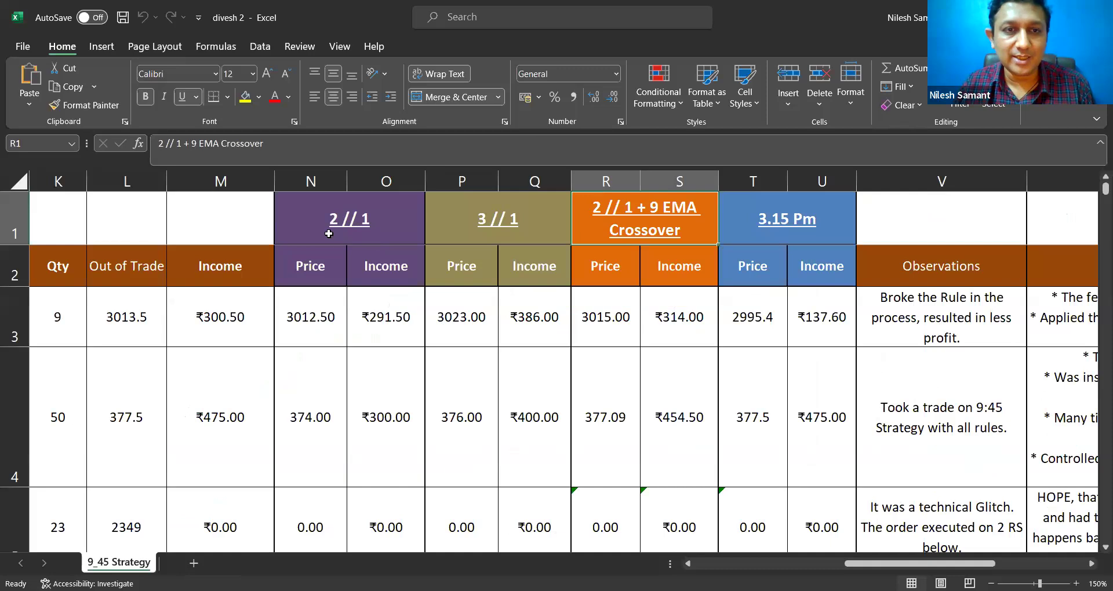
In the divesh 2 Excel workbook, give the 2 // 1 columns N and O a yellow fill and red font.
left_click(329, 234)
left_click(334, 181)
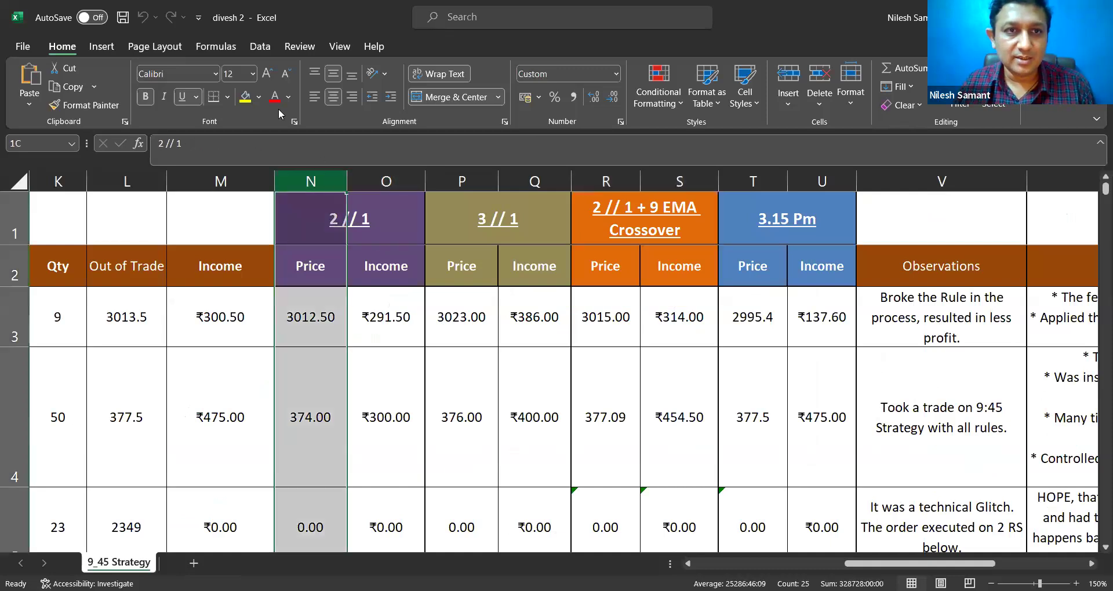
key("shift+Right")
left_click(245, 97)
left_click(275, 97)
left_click(525, 371)
Select the 3 // 1 columns P and Q, followed by the 3.15 Pm columns T and U, to point them out.
left_click_drag(485, 178, 534, 182)
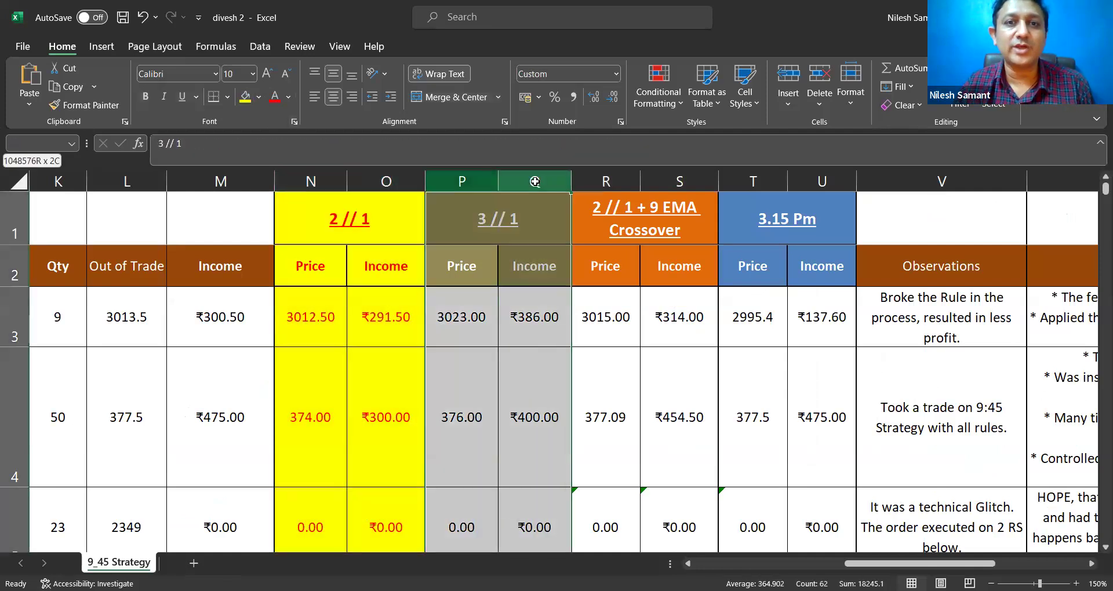
left_click(754, 380)
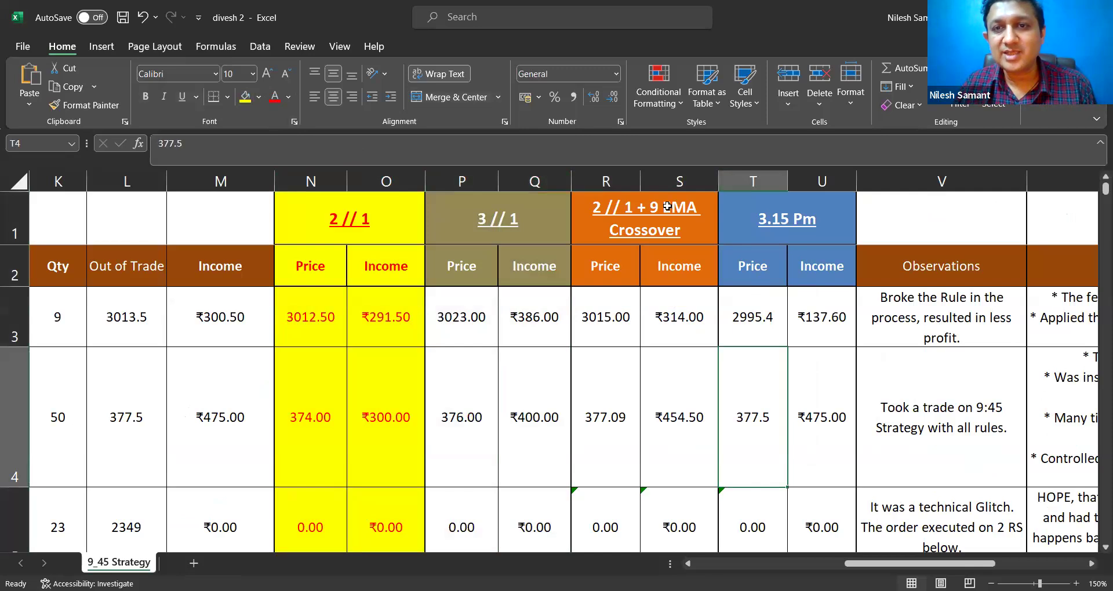
left_click_drag(753, 179, 820, 178)
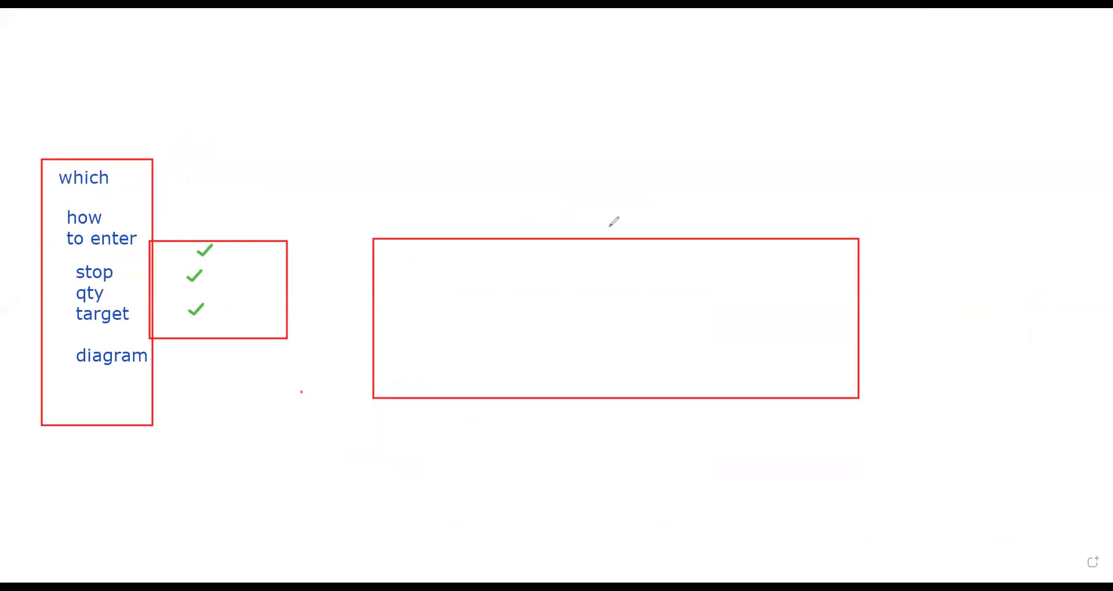
On the whiteboard, draw three green check marks along the upper edge of the wide red rectangle.
mouse_move(637, 228)
left_mouse_down()
mouse_move(634, 251)
mouse_move(661, 227)
left_mouse_up()
mouse_move(839, 228)
left_mouse_down()
mouse_move(831, 243)
mouse_move(905, 216)
left_mouse_up()
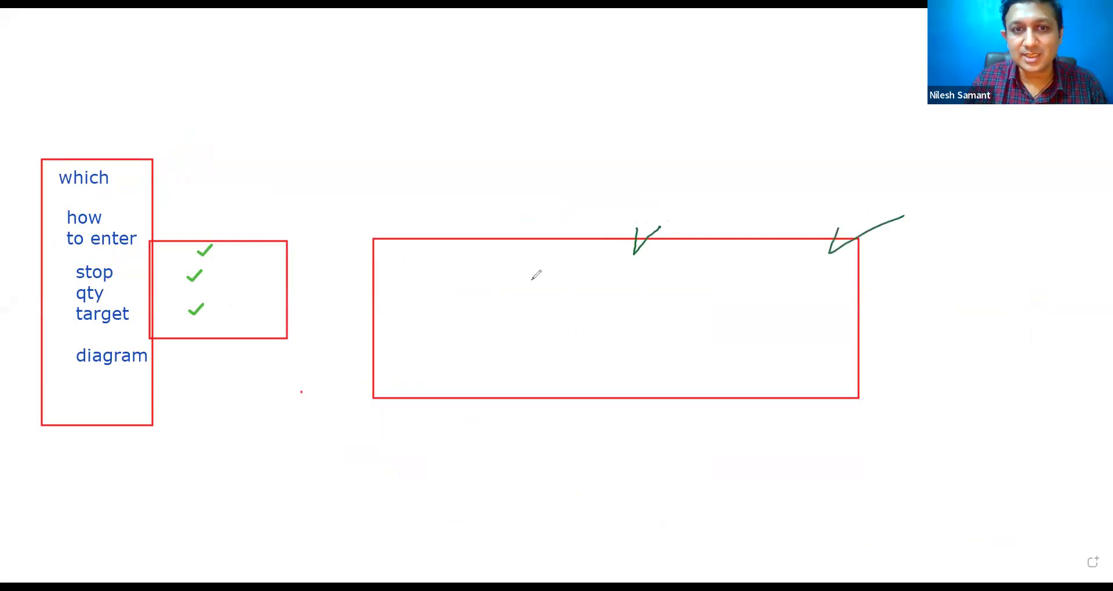
left_click_drag(358, 213, 359, 243)
left_click_drag(359, 243, 422, 196)
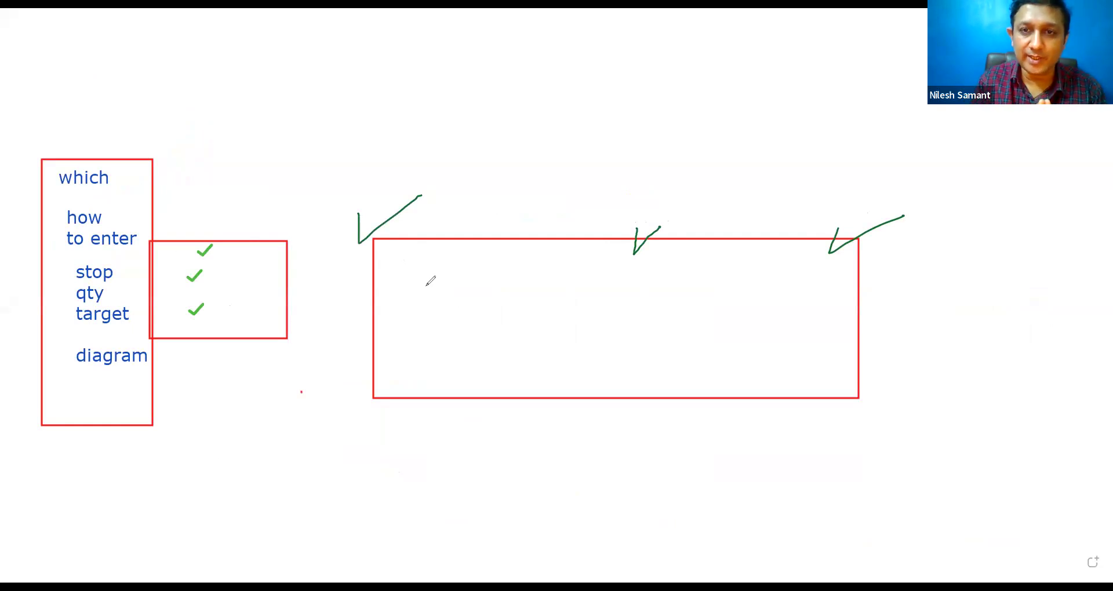
Handwrite the headings 2/1, 3/1 and 3.15 above the wide rectangle and separate them with vertical strokes.
mouse_move(628, 184)
left_mouse_down()
mouse_move(652, 173)
mouse_move(682, 192)
mouse_move(677, 213)
left_mouse_up()
left_click_drag(700, 177, 694, 212)
left_click_drag(770, 174, 785, 198)
left_click_drag(826, 165, 830, 197)
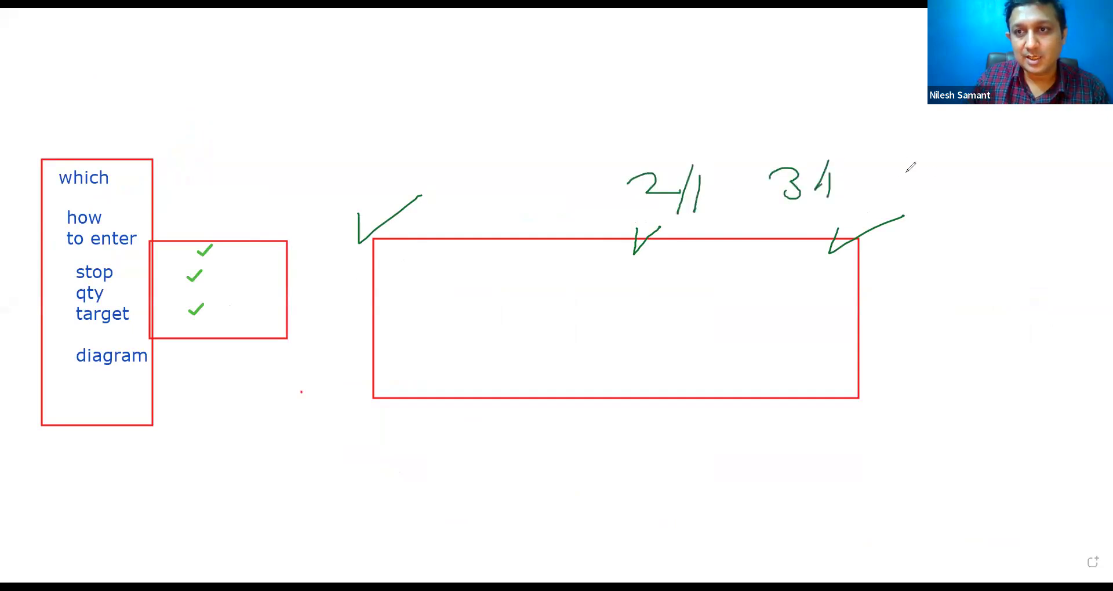
mouse_move(888, 162)
left_mouse_down()
mouse_move(890, 185)
mouse_move(926, 177)
mouse_move(933, 163)
mouse_move(931, 180)
left_mouse_up()
left_click(910, 167)
left_click_drag(871, 139, 858, 231)
left_click_drag(755, 146, 740, 254)
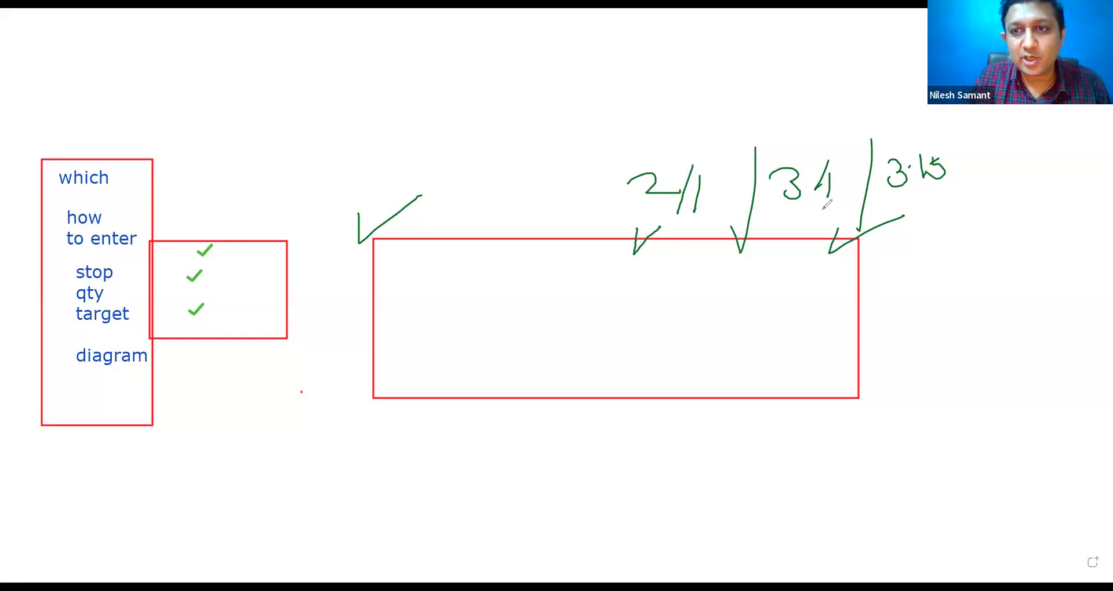
Draw a long curve from the tall checklist box into the wide rectangle and handwrite "Rievew" beneath it.
left_click_drag(69, 418, 596, 369)
mouse_move(234, 463)
left_mouse_down()
mouse_move(232, 512)
mouse_move(268, 508)
mouse_move(297, 477)
mouse_move(318, 503)
left_mouse_up()
left_click(260, 467)
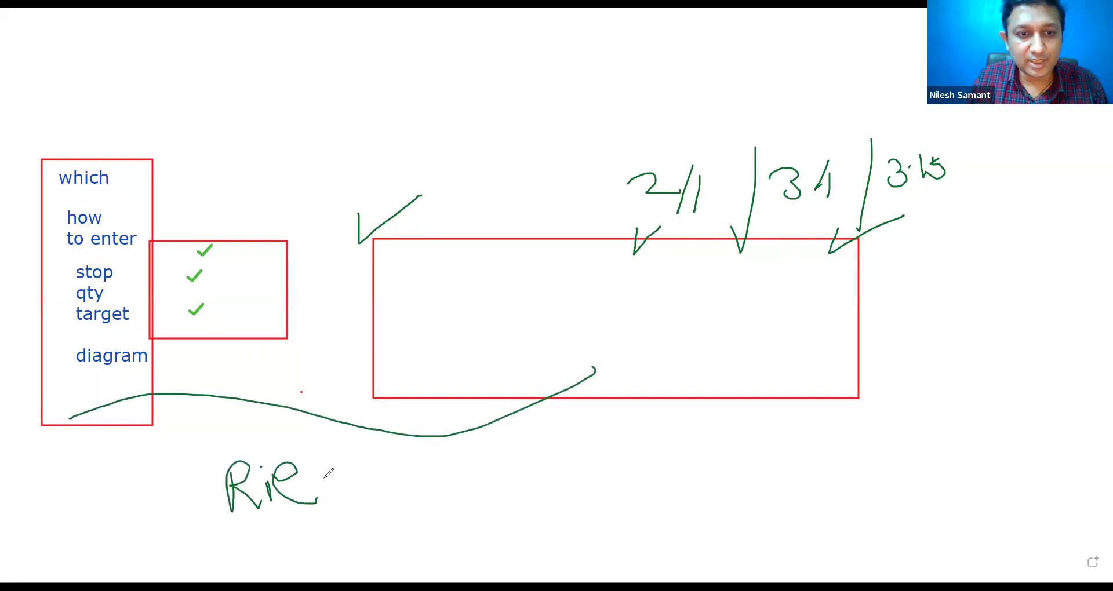
left_click(316, 463)
mouse_move(323, 464)
left_mouse_down()
mouse_move(356, 458)
mouse_move(394, 499)
left_mouse_up()
mouse_move(410, 463)
left_mouse_down()
mouse_move(428, 477)
mouse_move(435, 467)
left_mouse_up()
left_click_drag(434, 471, 435, 494)
left_click_drag(466, 441, 438, 492)
left_click_drag(646, 324, 594, 373)
Draw large green check marks over the 2/1, 3/1 and 3.15 headings.
left_click_drag(775, 124, 969, 109)
mouse_move(620, 146)
left_mouse_down()
mouse_move(609, 177)
mouse_move(927, 77)
left_mouse_up()
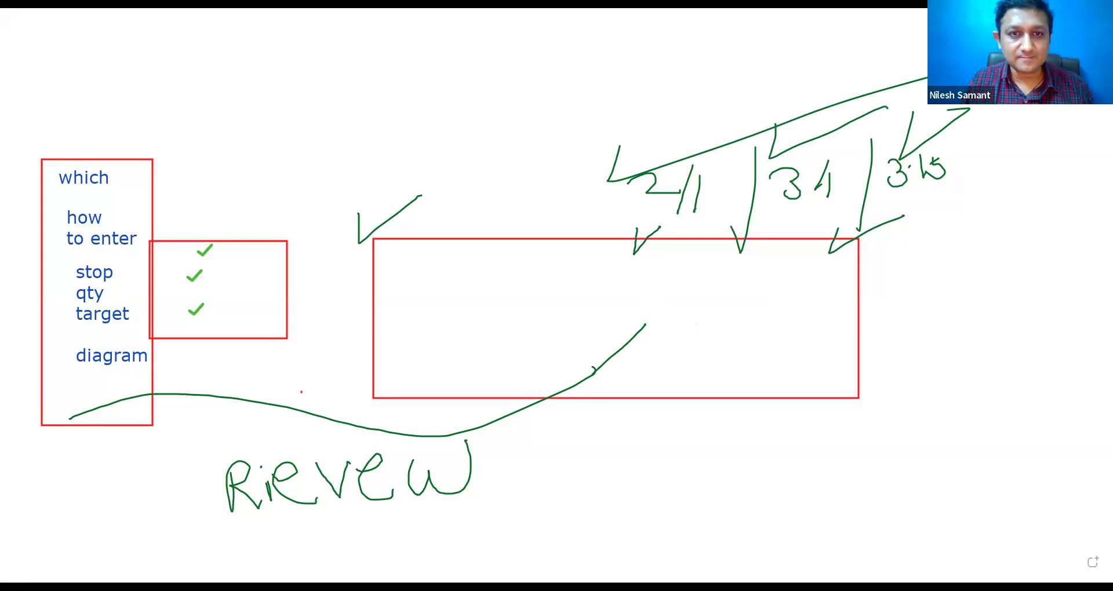
Switch to the Journalb workbook in Excel and examine the capital, 2//1 trade results and 3//1 return on the BANK Put (B) D sheet.
key("alt+Tab")
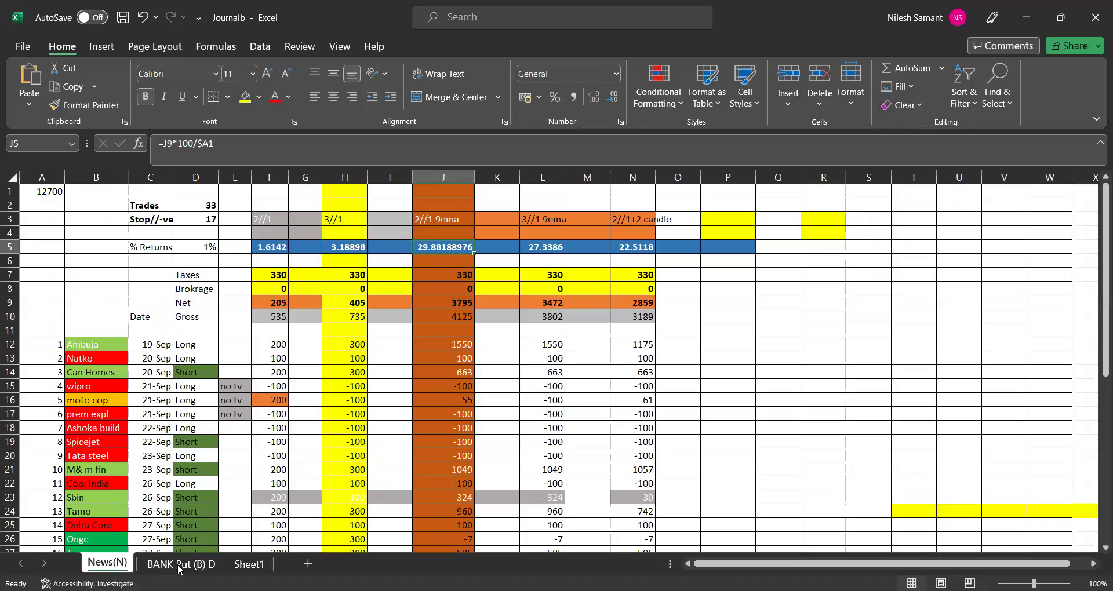
left_click(180, 564)
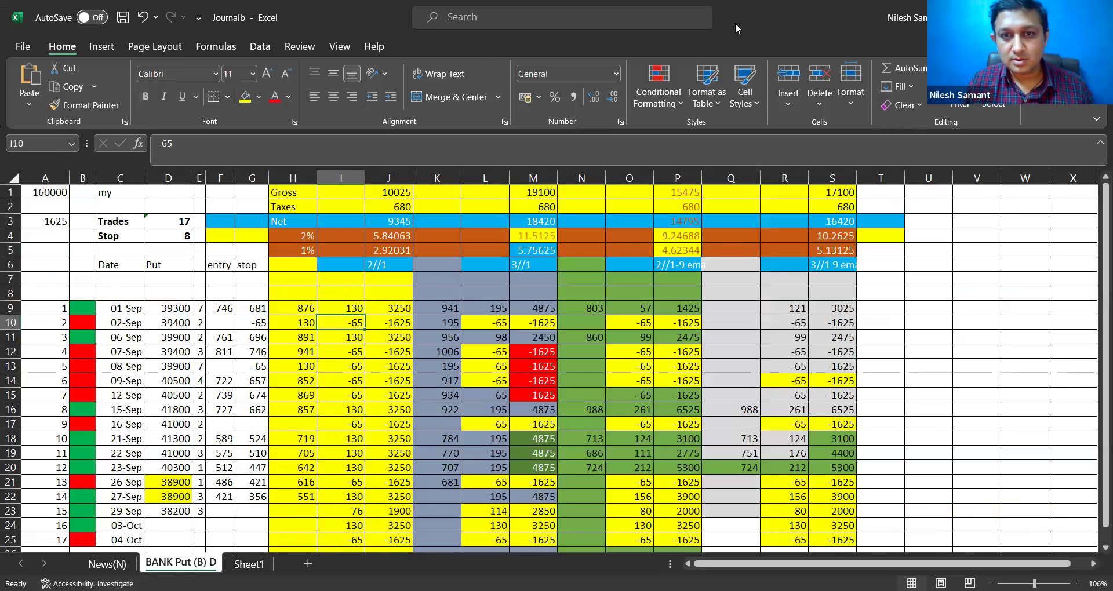
left_click(46, 192)
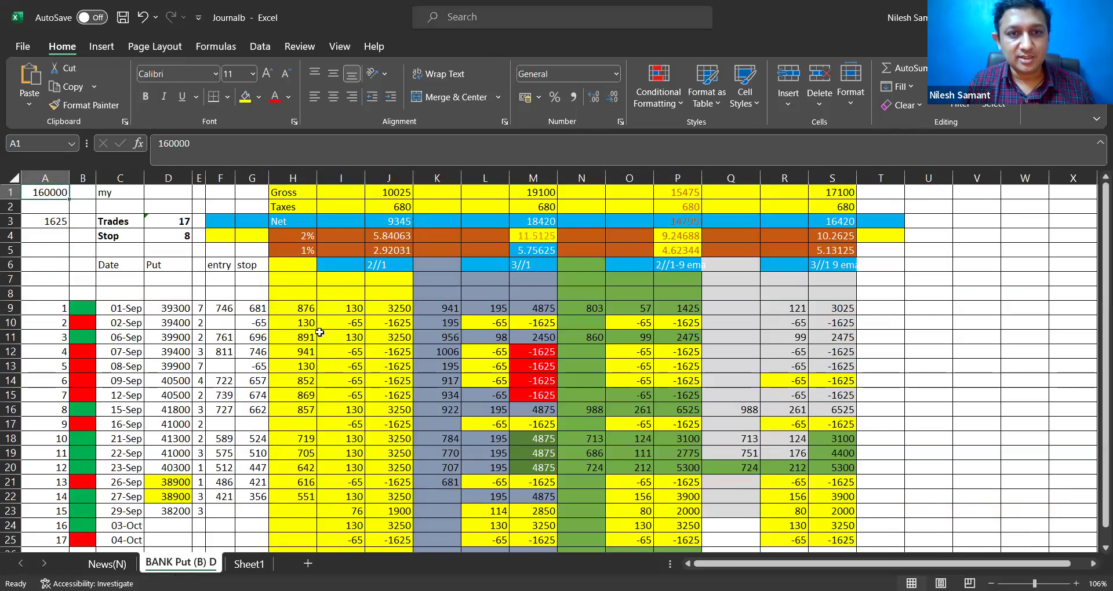
left_click(400, 324)
left_click_drag(387, 353, 402, 409)
left_click(402, 422)
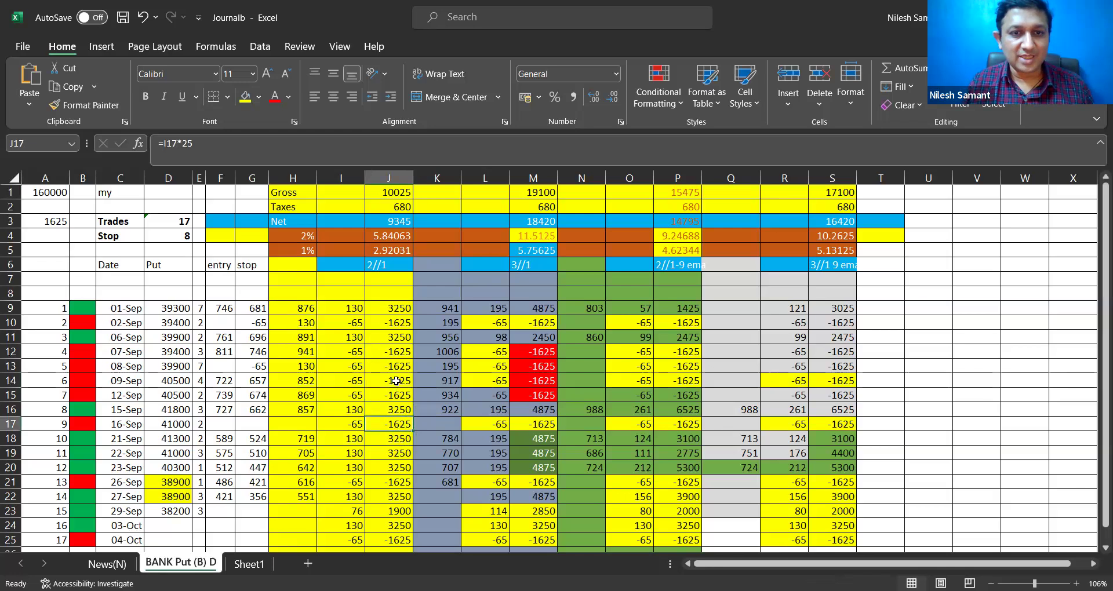
left_click(399, 326)
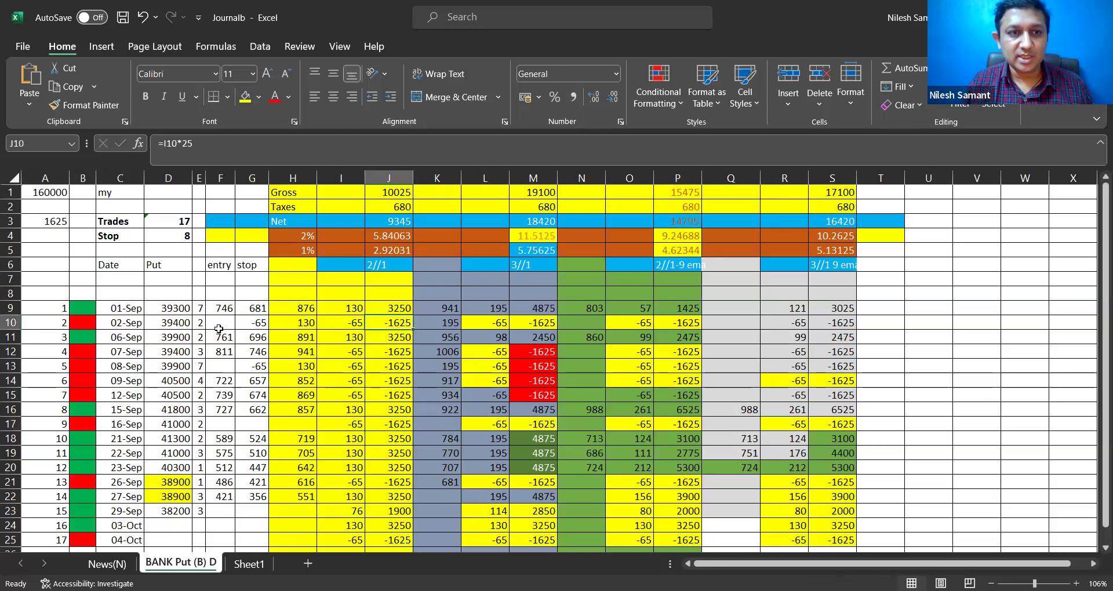
left_click(61, 195)
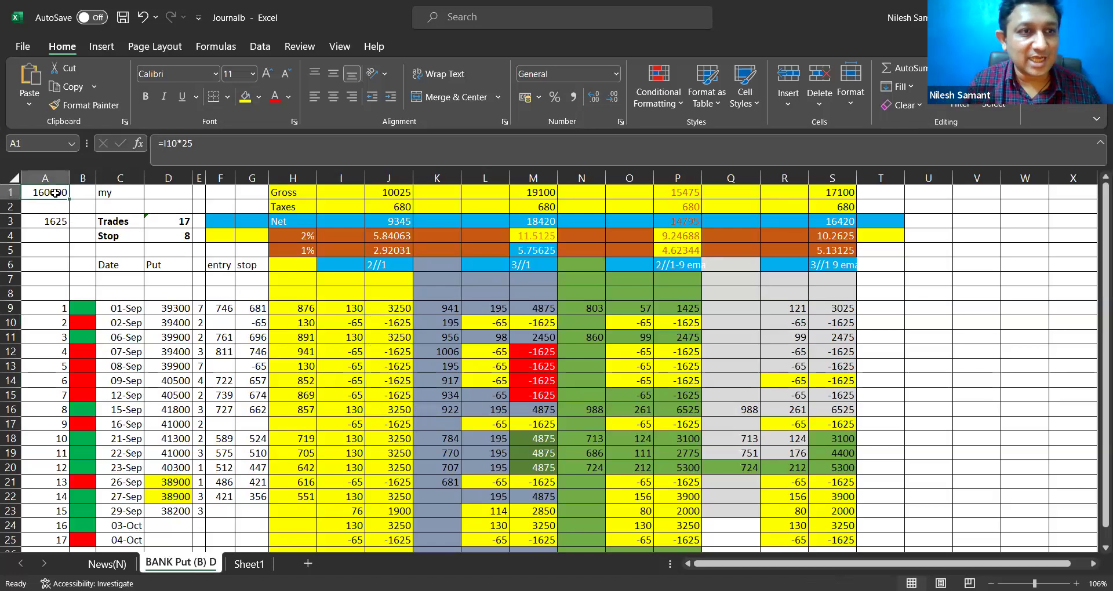
left_click(548, 249)
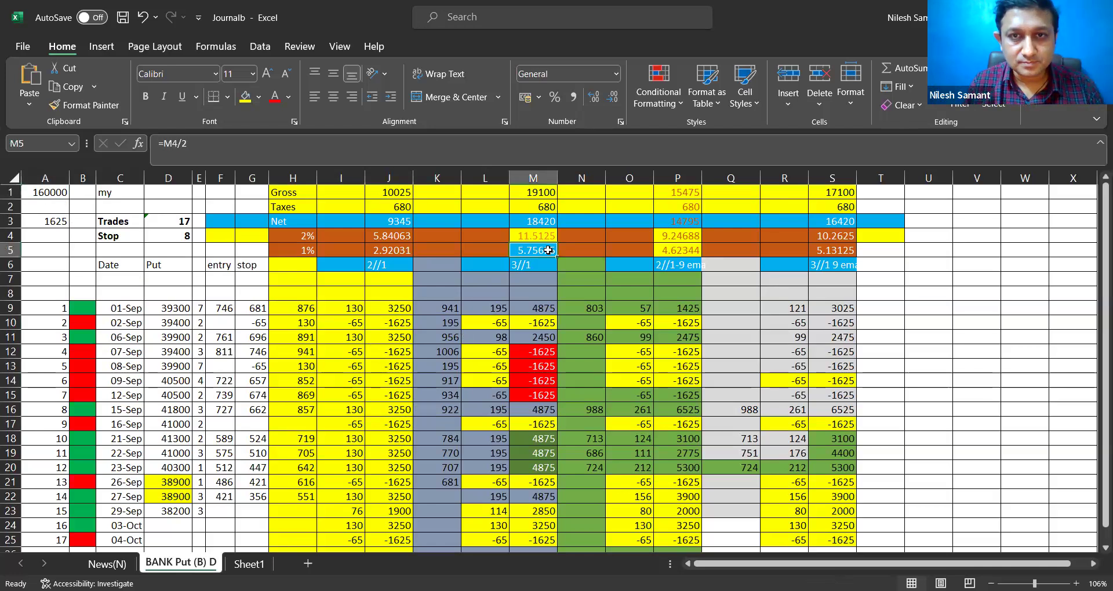
Review the exit-method headings in row 6, the trade dates and the 3//1 results for the trades dated 02-Sep to 16-Sep.
left_click_drag(440, 395, 441, 381)
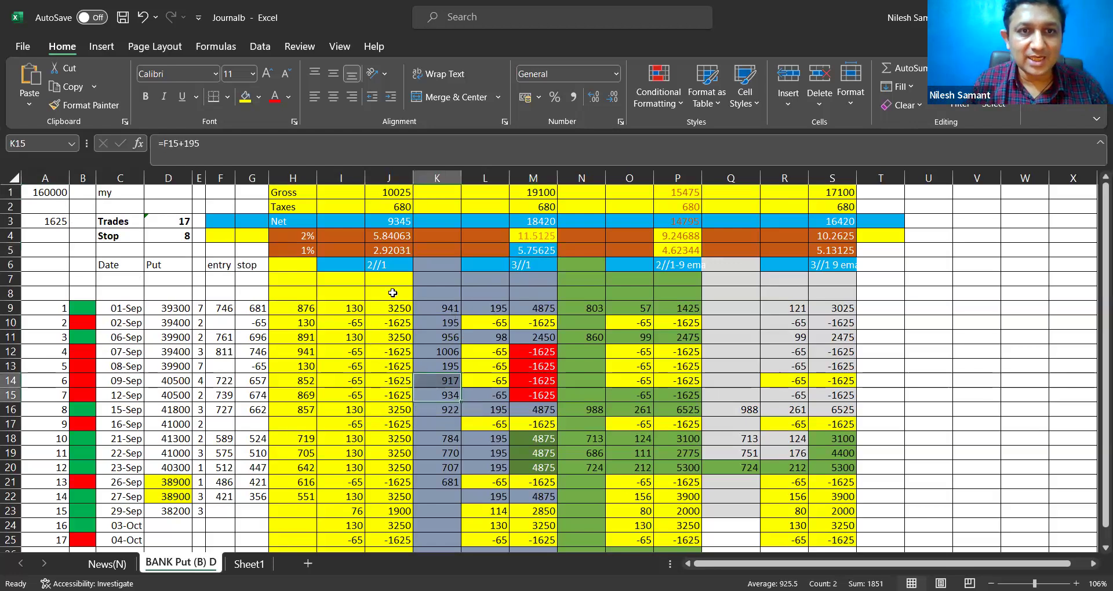
left_click_drag(331, 265, 881, 267)
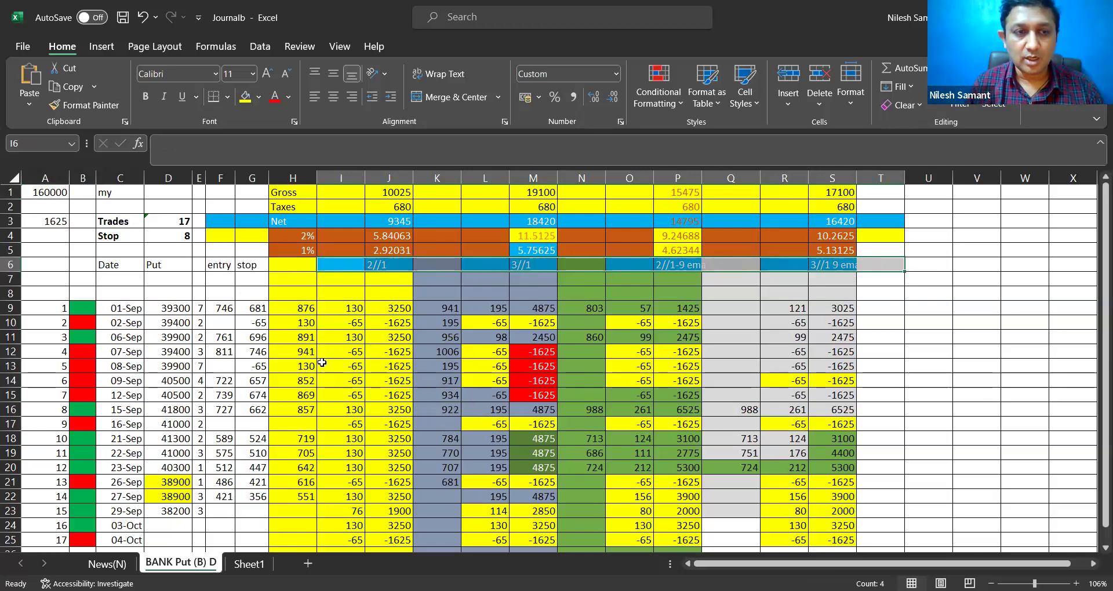
scroll(145, 313, "down", 1)
left_click(129, 264)
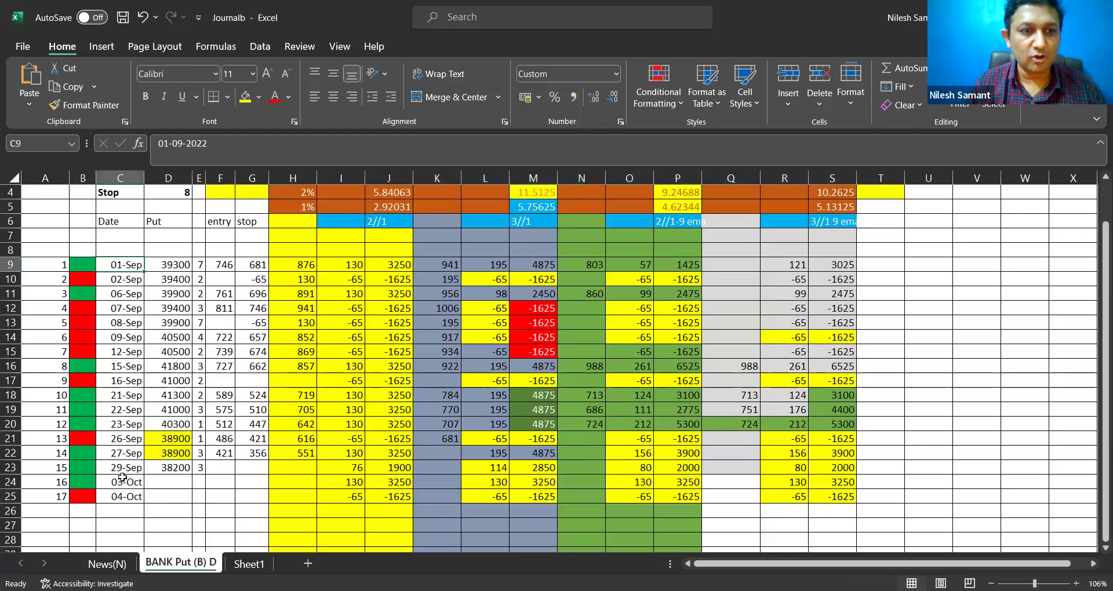
left_click(545, 308)
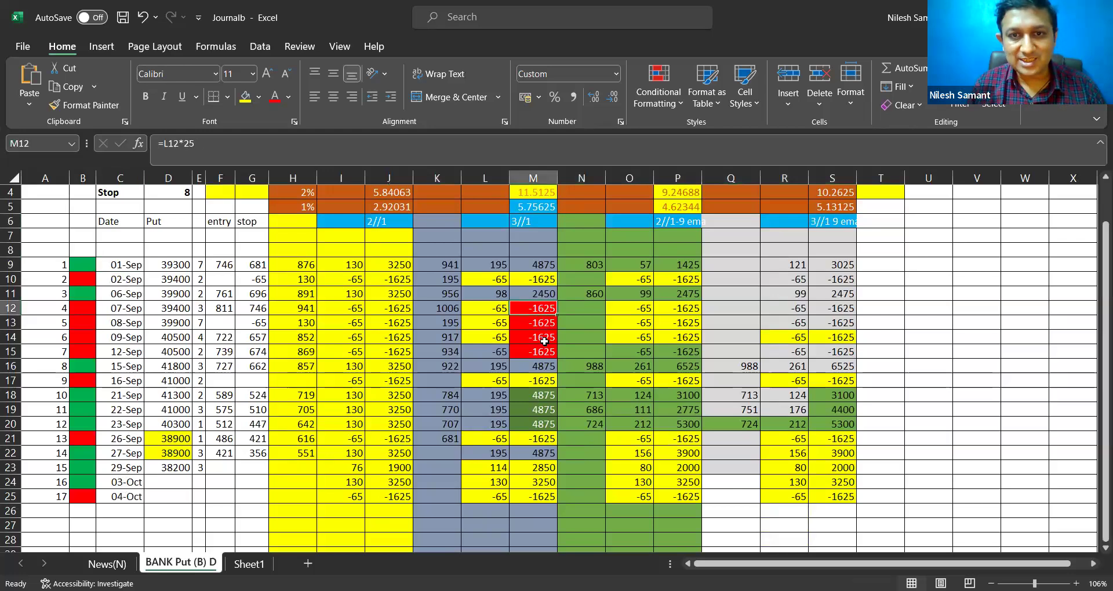
left_click_drag(545, 341, 546, 352)
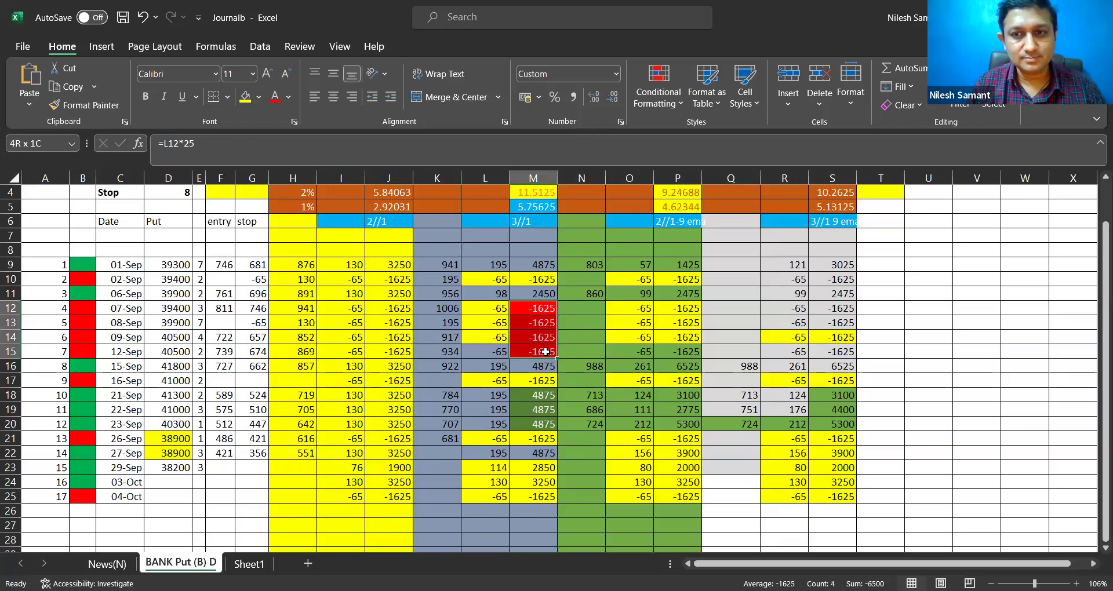
mouse_move(546, 352)
left_mouse_down()
mouse_move(560, 345)
mouse_move(551, 307)
mouse_move(554, 348)
left_mouse_up()
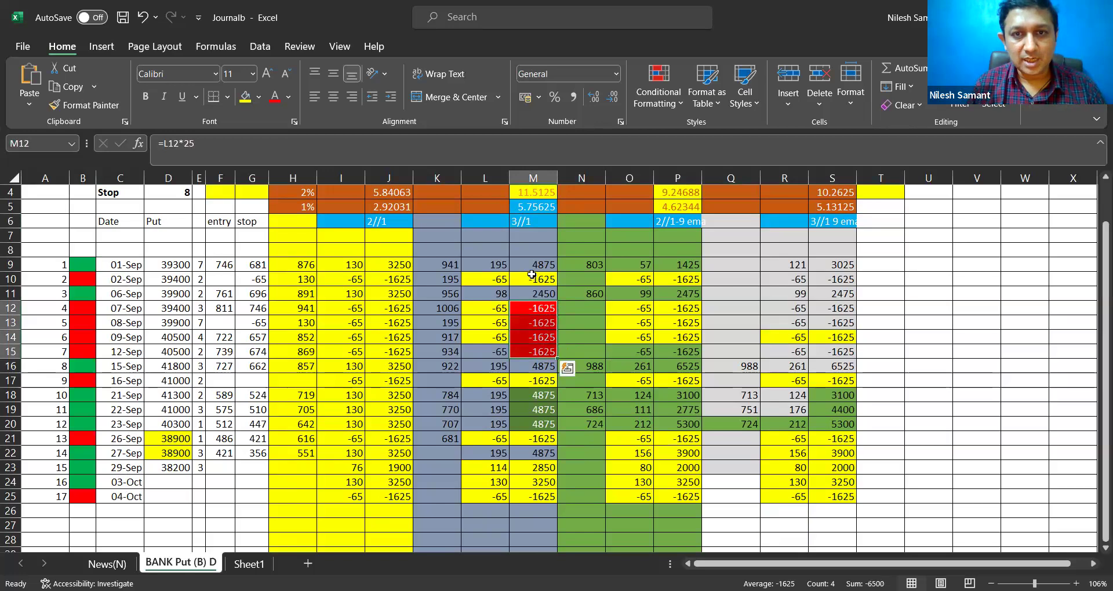
left_click(105, 265)
left_click_drag(116, 276, 564, 379)
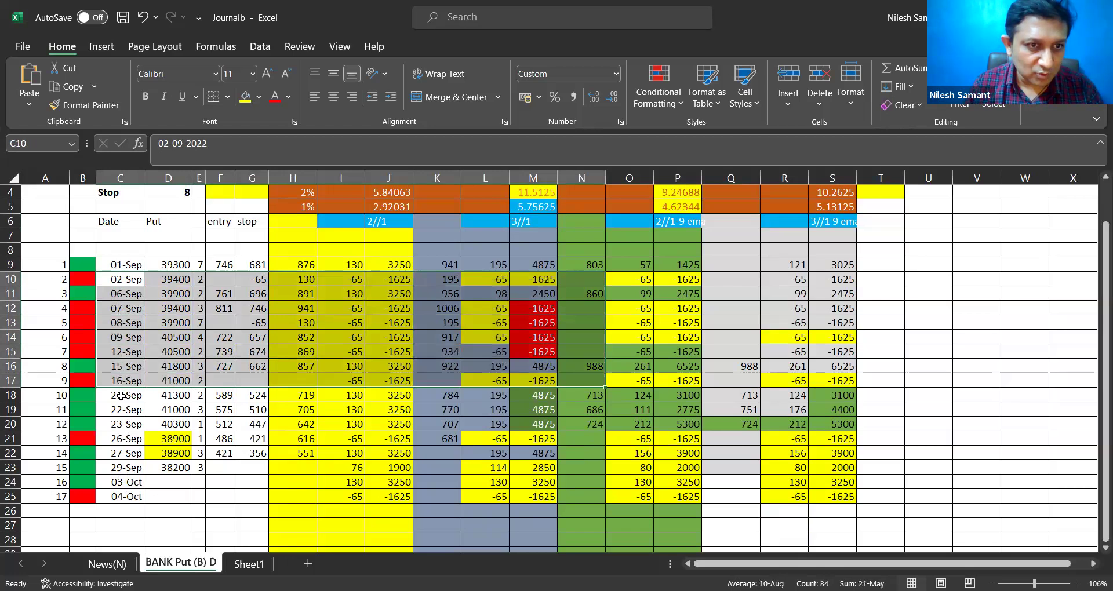
Format the 3//1 results in M10:M17 with a yellow fill and red font.
left_click_drag(539, 280, 539, 381)
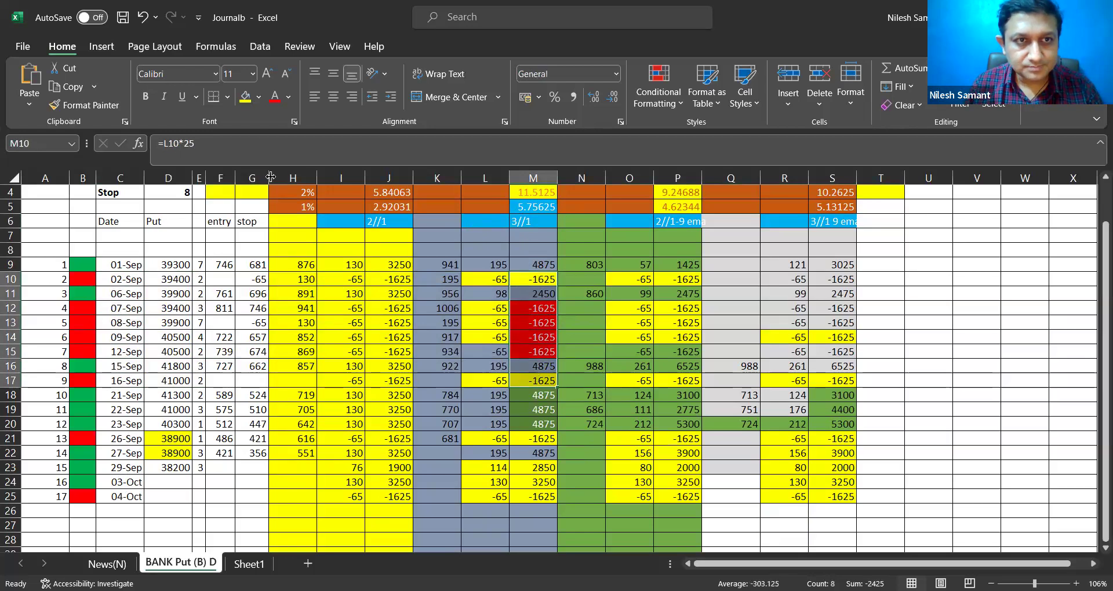
left_click(245, 97)
left_click(276, 97)
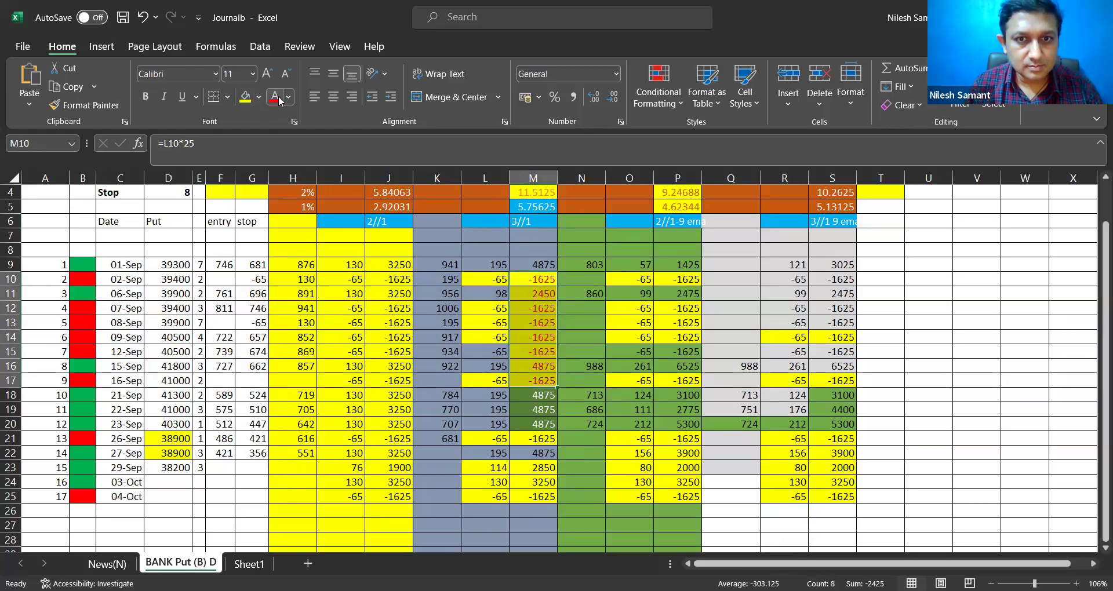
Give the profitable 3//1 results in M11 and M16 a green fill and white font.
left_click(541, 294)
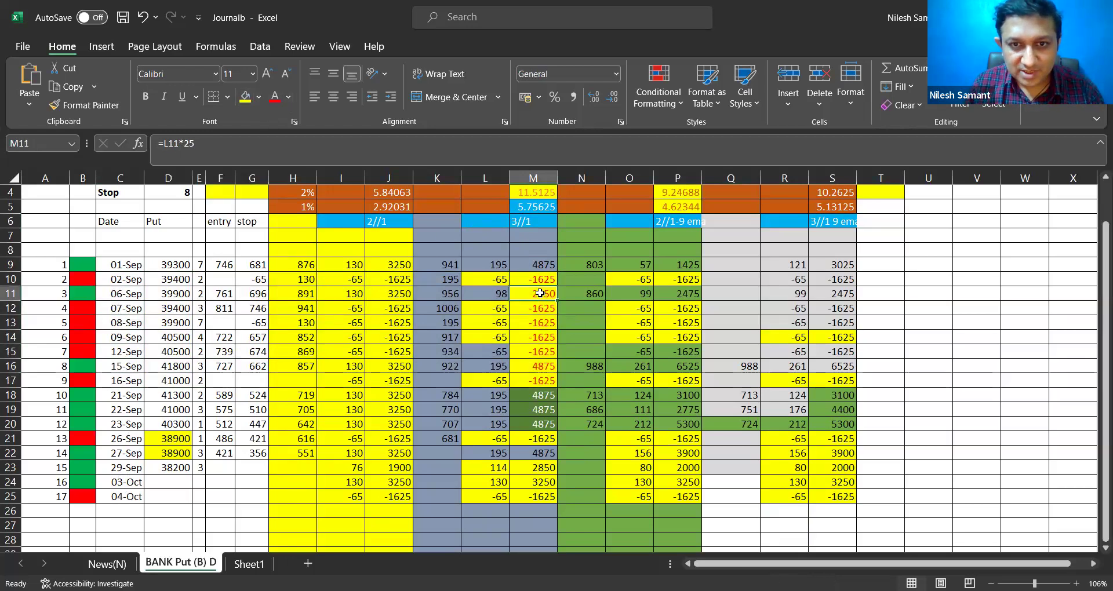
left_click(539, 364, "ctrl")
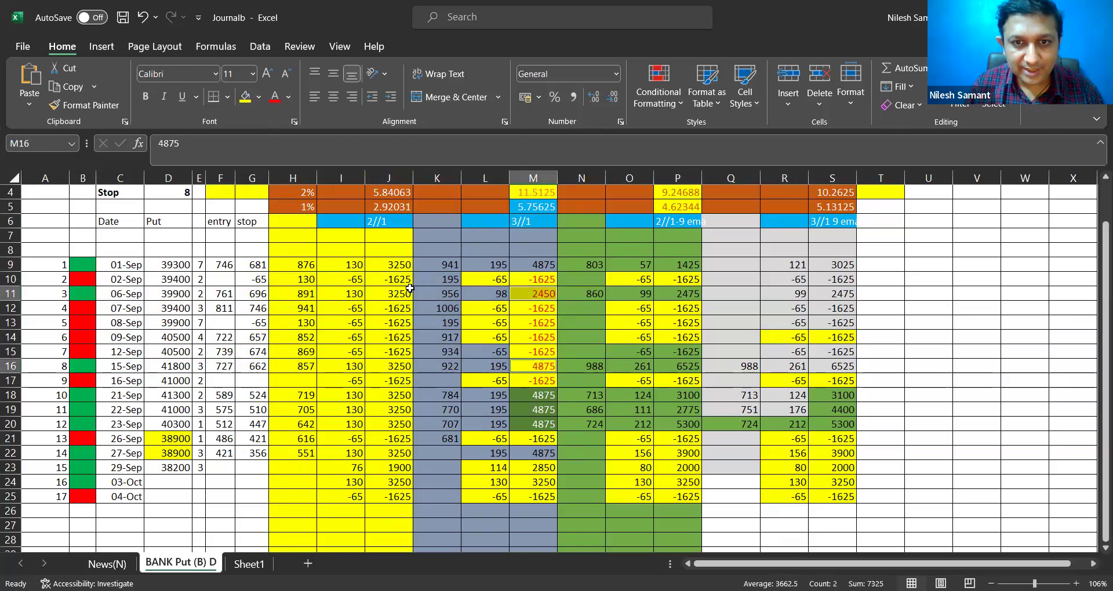
left_click(259, 97)
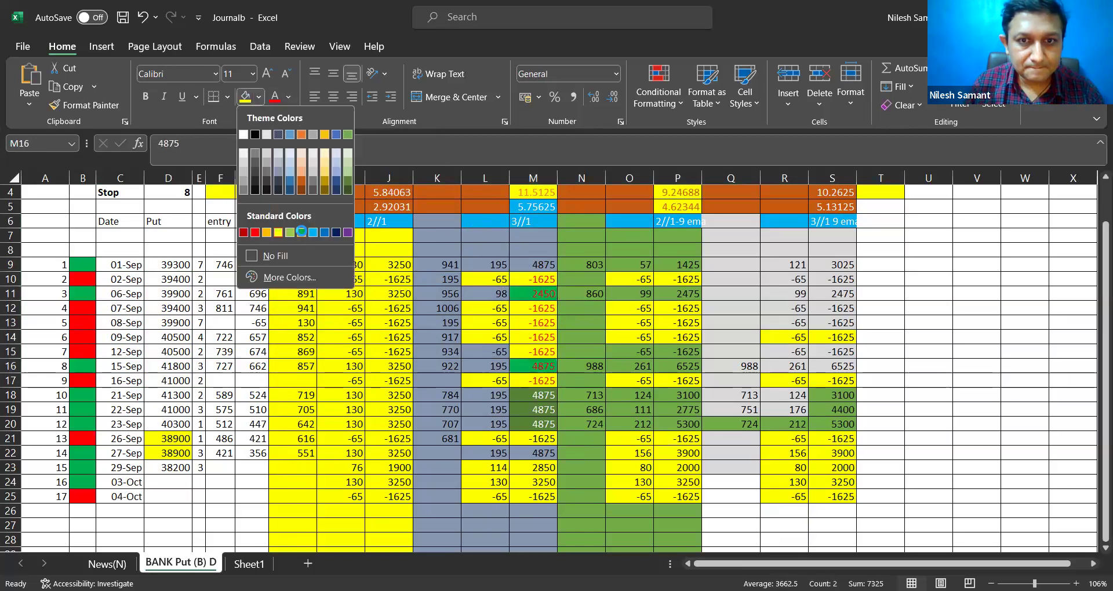
left_click(302, 232)
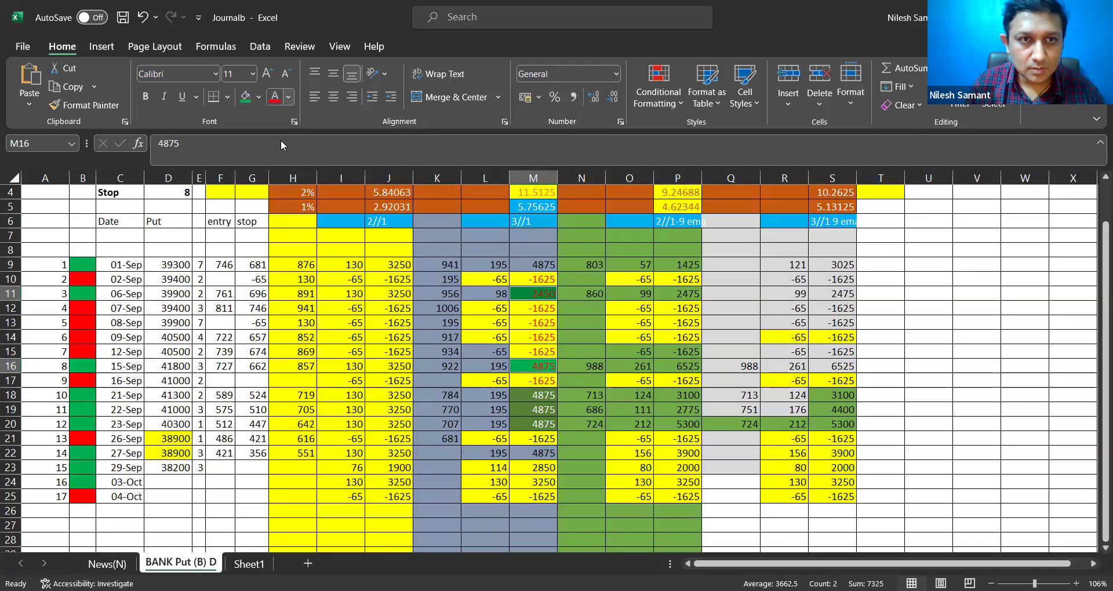
left_click(288, 96)
left_click(296, 156)
left_click_drag(632, 366, 632, 352)
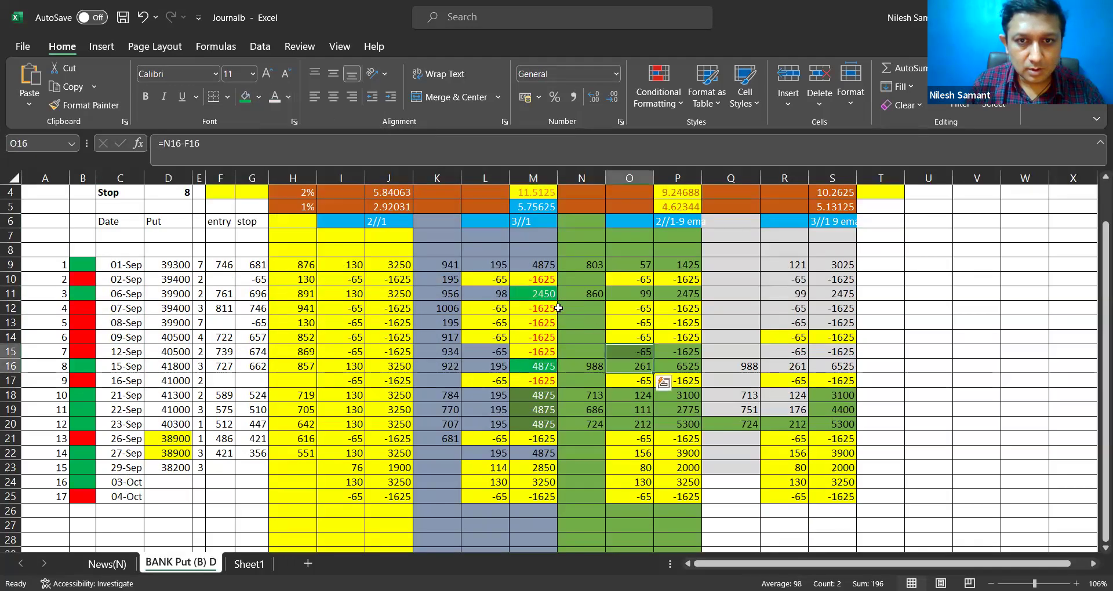
Fill the losing 3//1 results in M10, M12:M15 and M17 with black.
left_click_drag(542, 309, 541, 348)
left_click(543, 279, "ctrl")
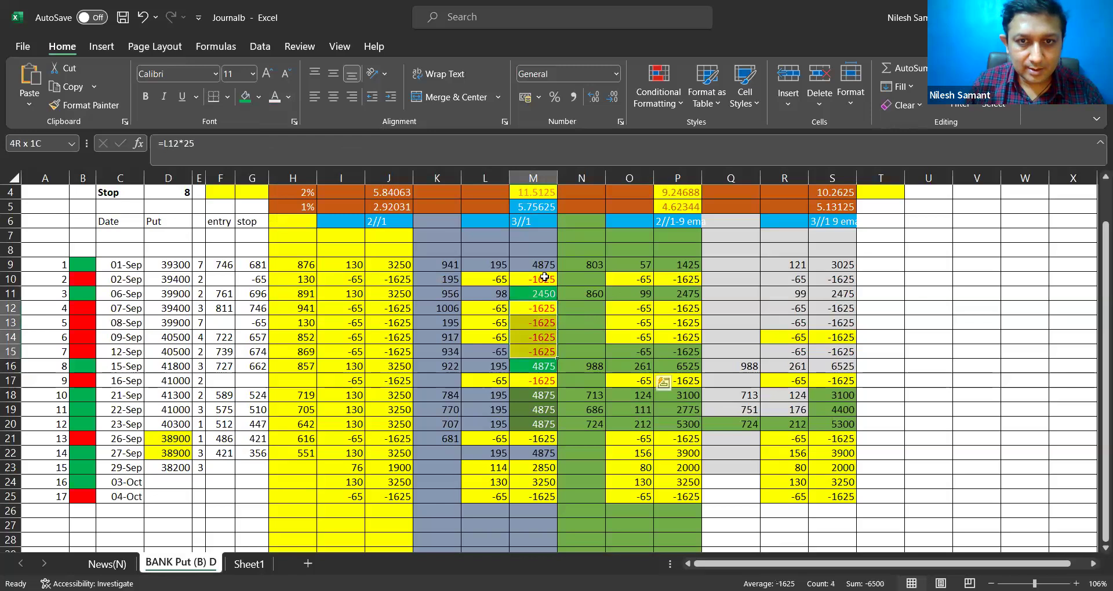
left_click(533, 381, "ctrl")
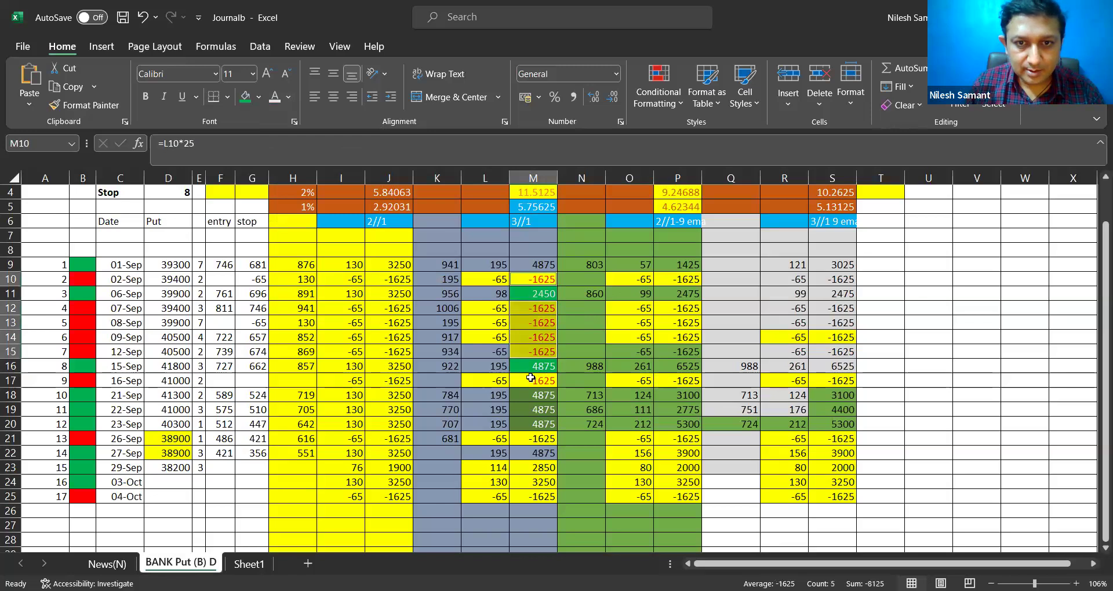
left_click(259, 101)
left_click(256, 193)
left_click(777, 348)
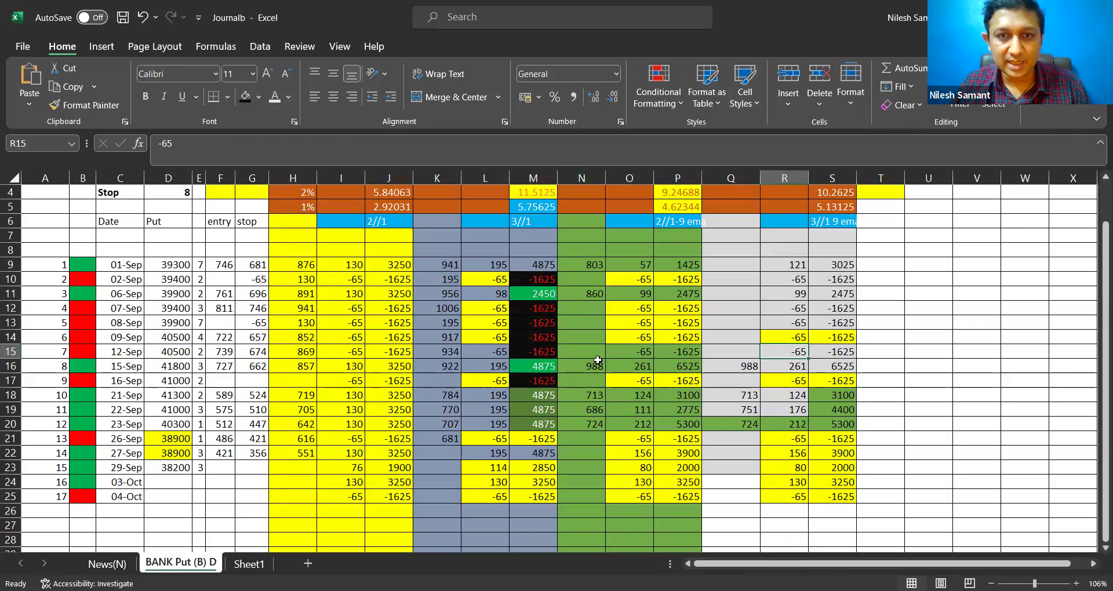
Walk through the 3//1 results from M10 to M20, including the coloured losing streak, and check the 1% return in M5.
left_click(619, 367)
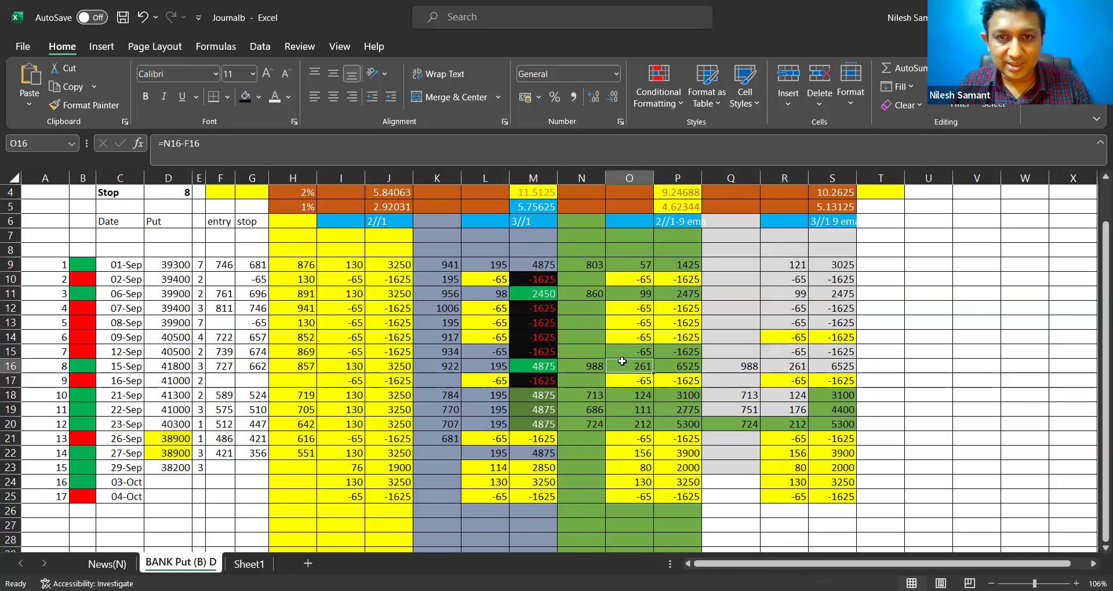
left_click(544, 280)
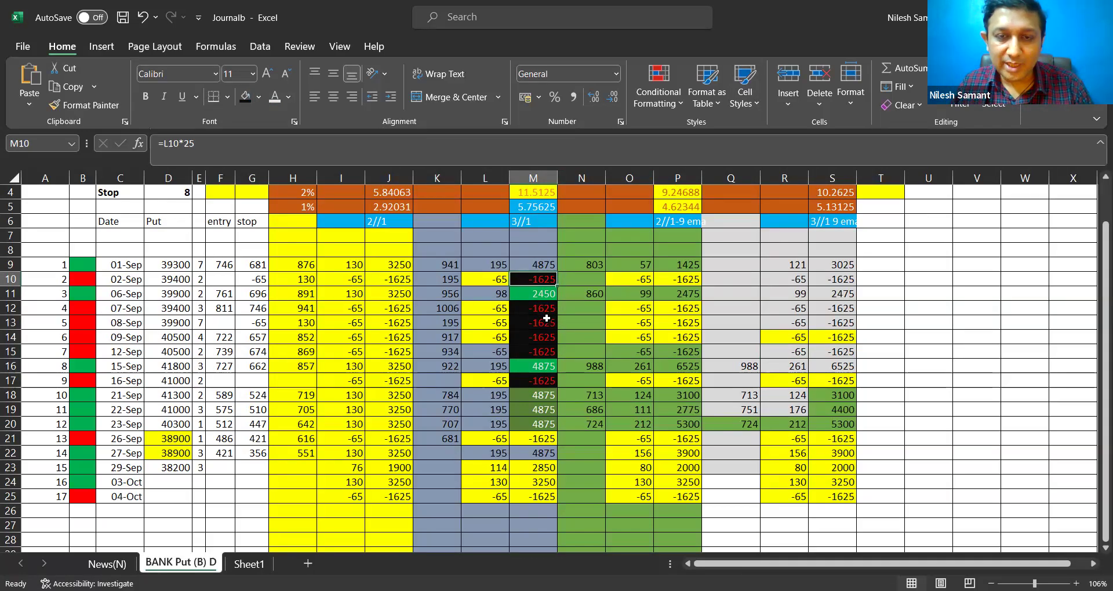
left_click_drag(542, 278, 541, 340)
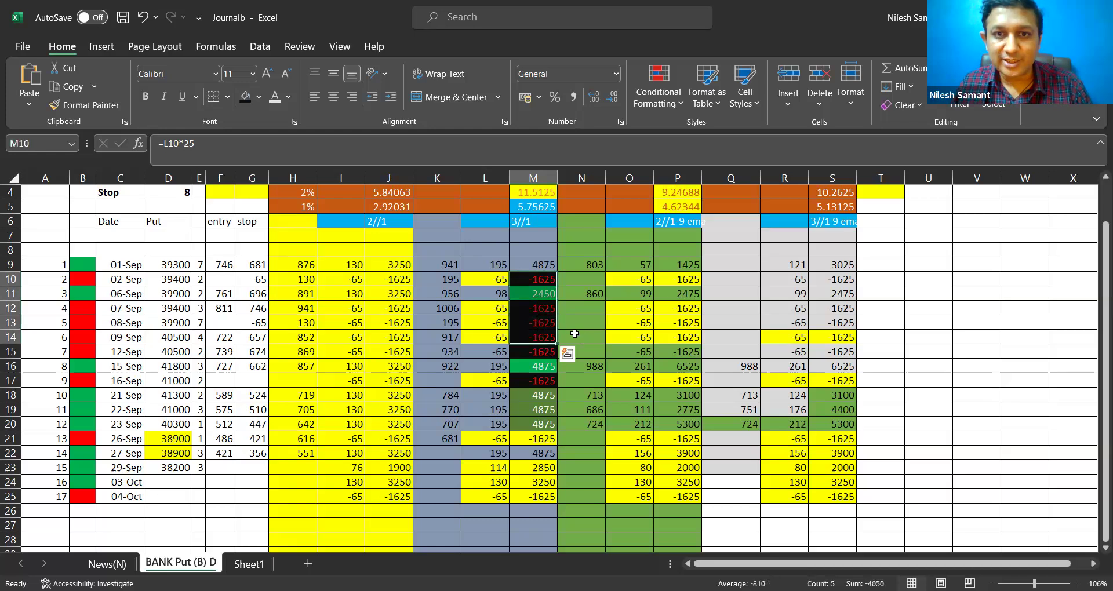
left_click(542, 368)
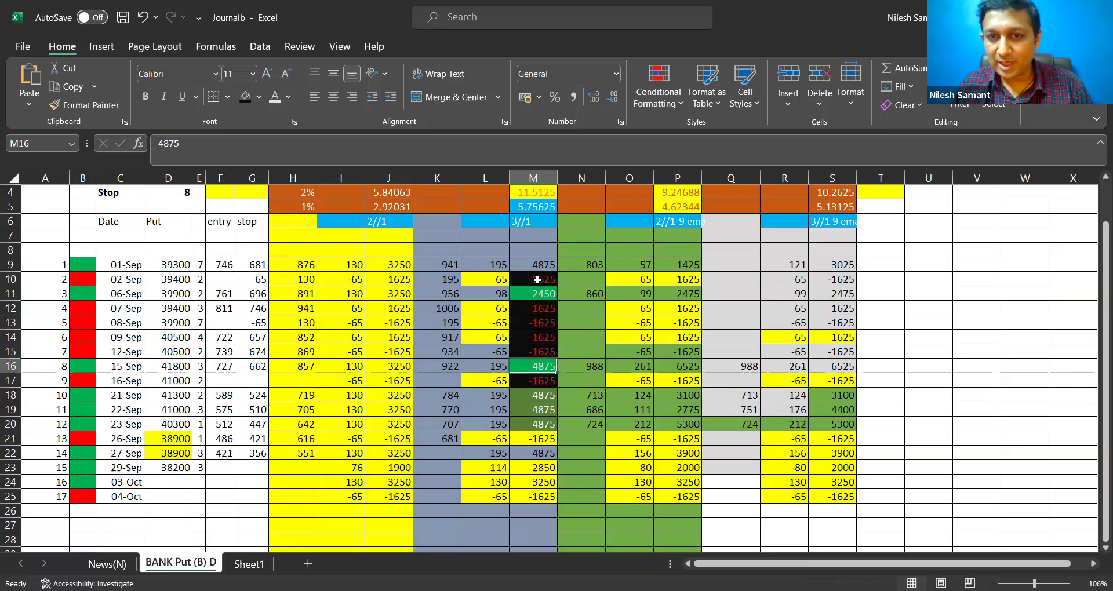
left_click(536, 382)
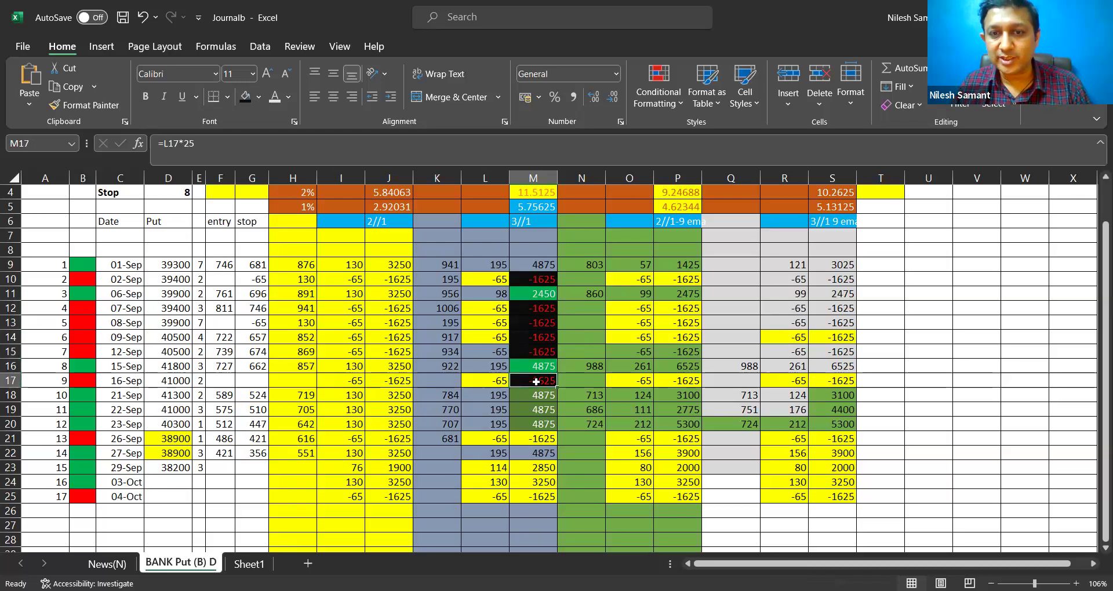
left_click_drag(541, 397, 538, 422)
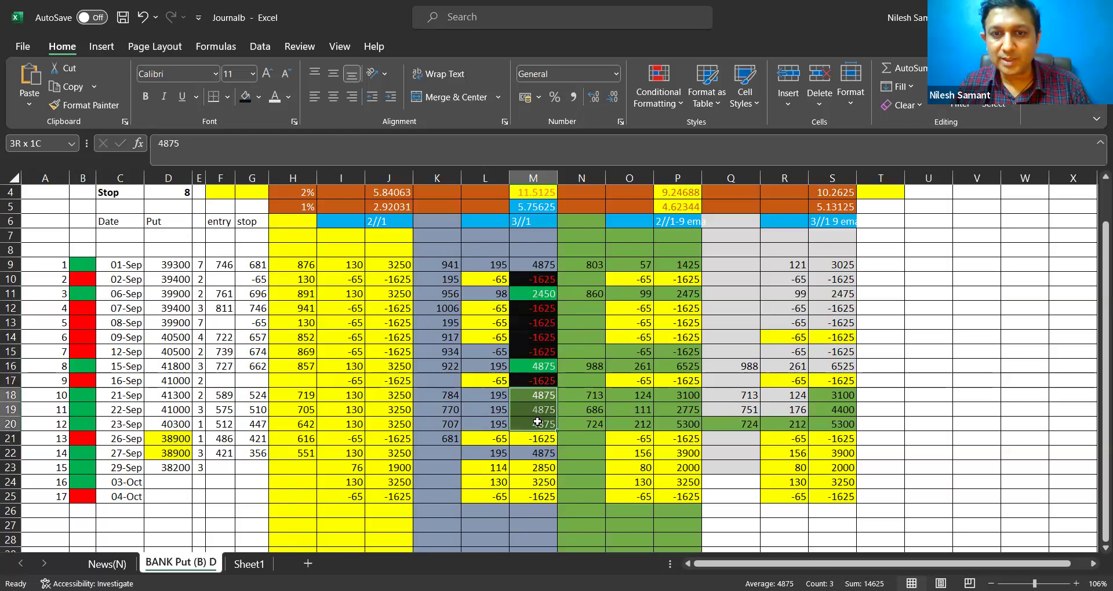
left_click(536, 209)
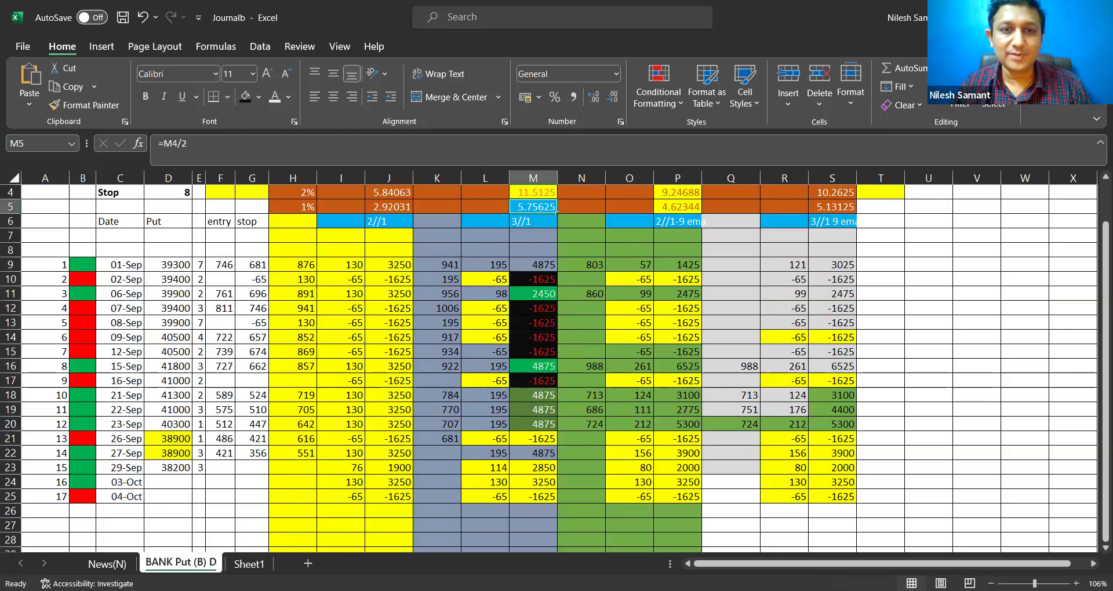
Open the News(N) sheet, look over its trade list and compare the % Returns of the 2//1 and 2//1 9ema exits.
key("ctrl+Page_Up")
left_click_drag(110, 346, 604, 494)
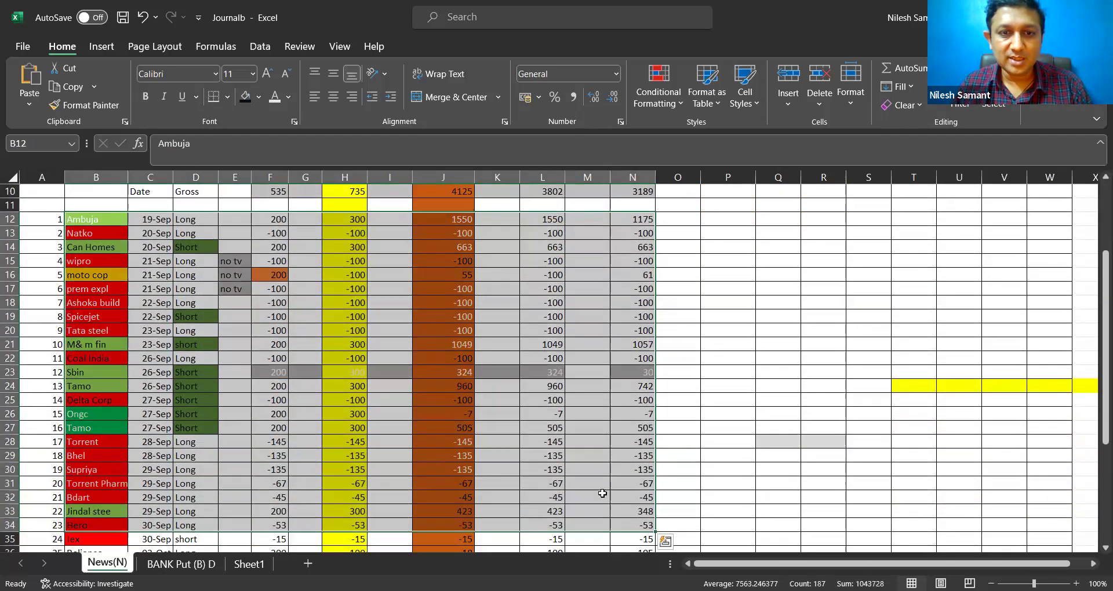
scroll(604, 494, "up", 3)
left_click(423, 412)
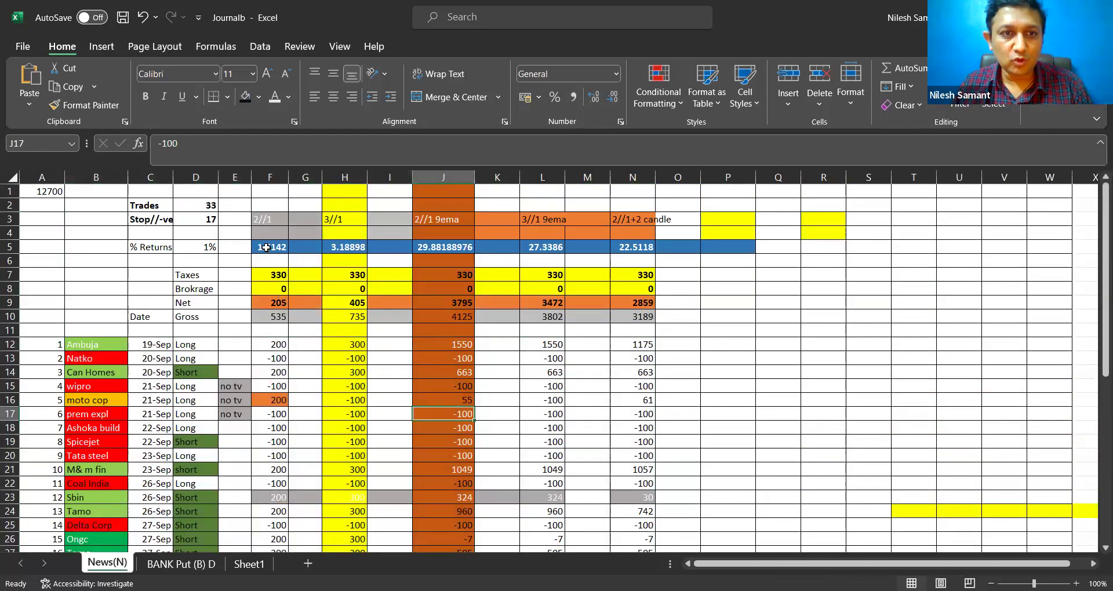
left_click(266, 220)
left_click(265, 250)
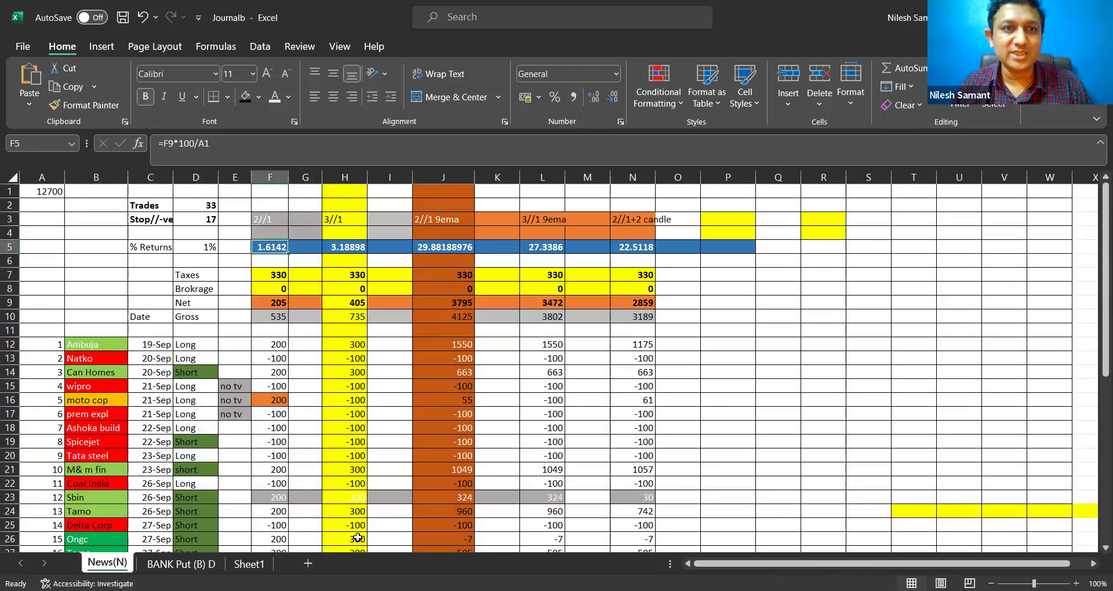
left_click(432, 214)
left_click(440, 250)
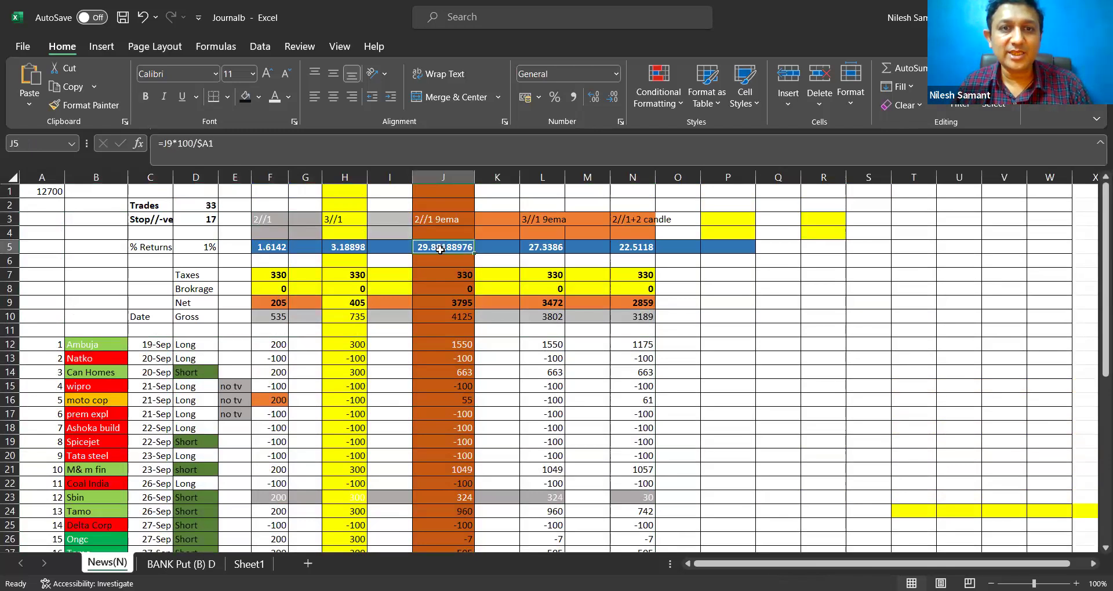
left_click(441, 218)
left_click(426, 249)
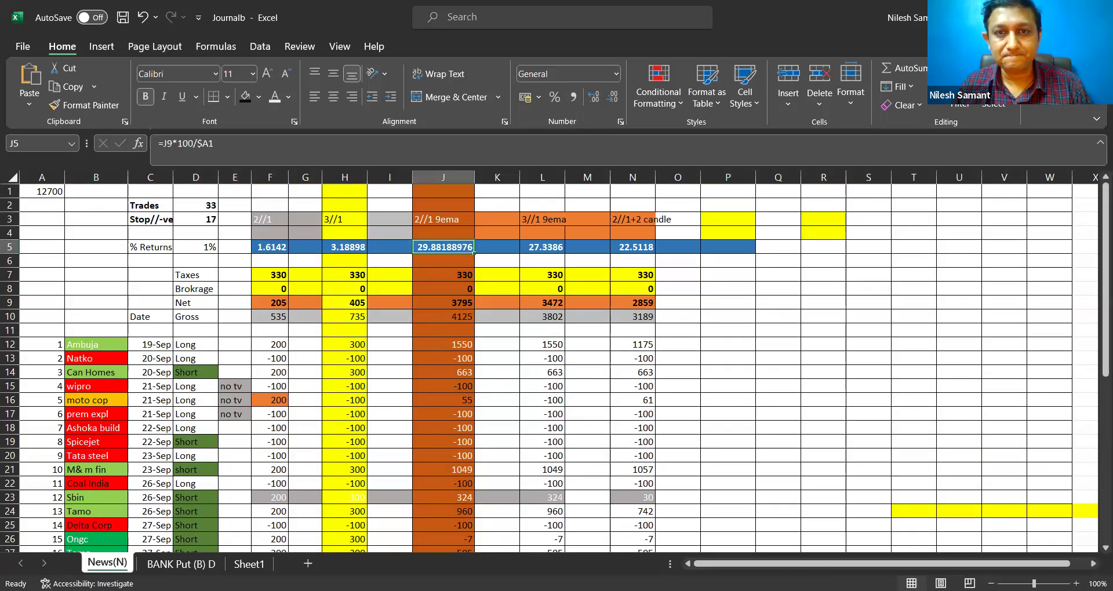
Examine the 2//1 9ema column on the News(N) sheet and switch back to the whiteboard.
left_click(351, 373)
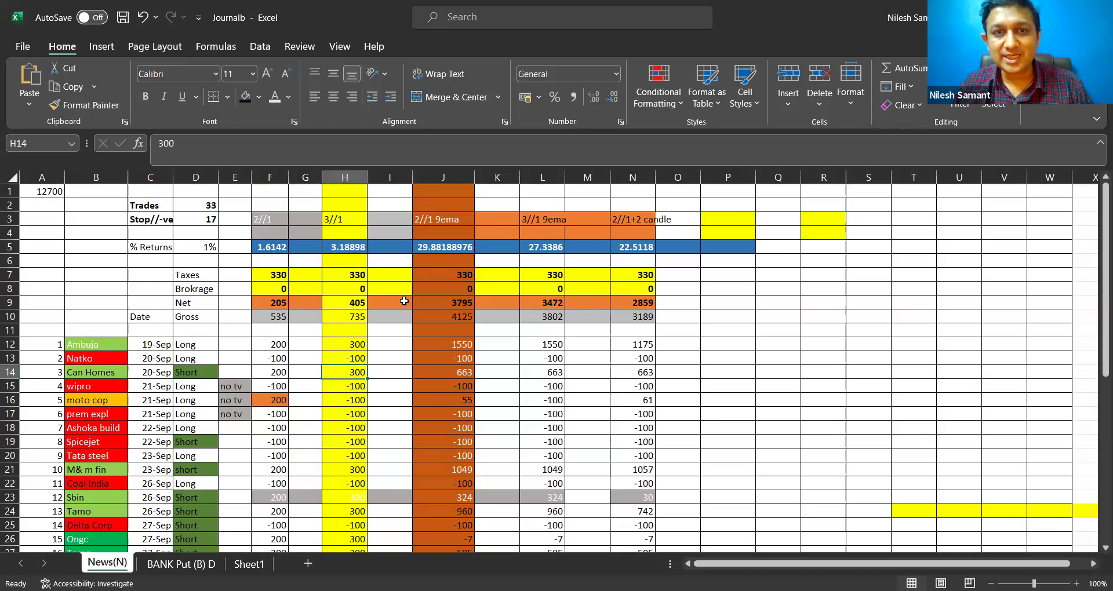
left_click(457, 168)
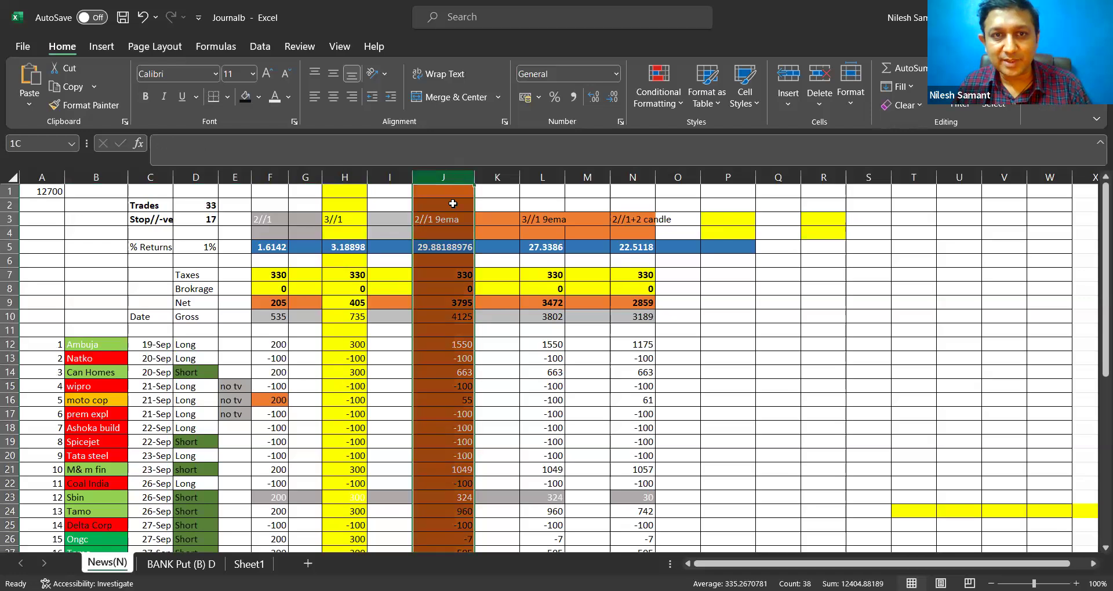
left_click(441, 286)
left_click_drag(441, 286, 445, 184)
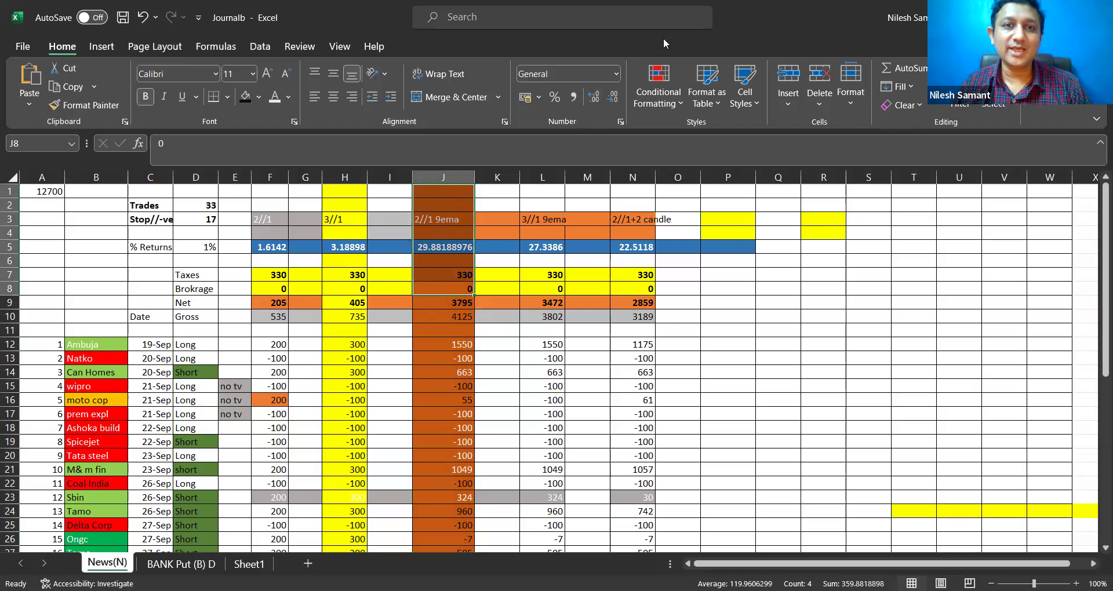
key("alt+Tab")
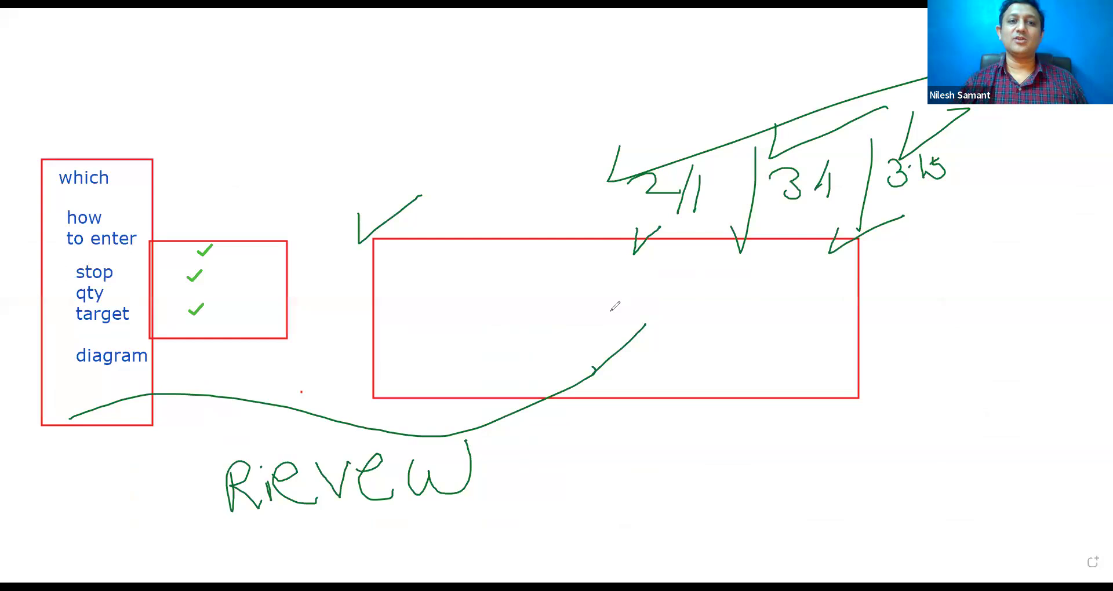